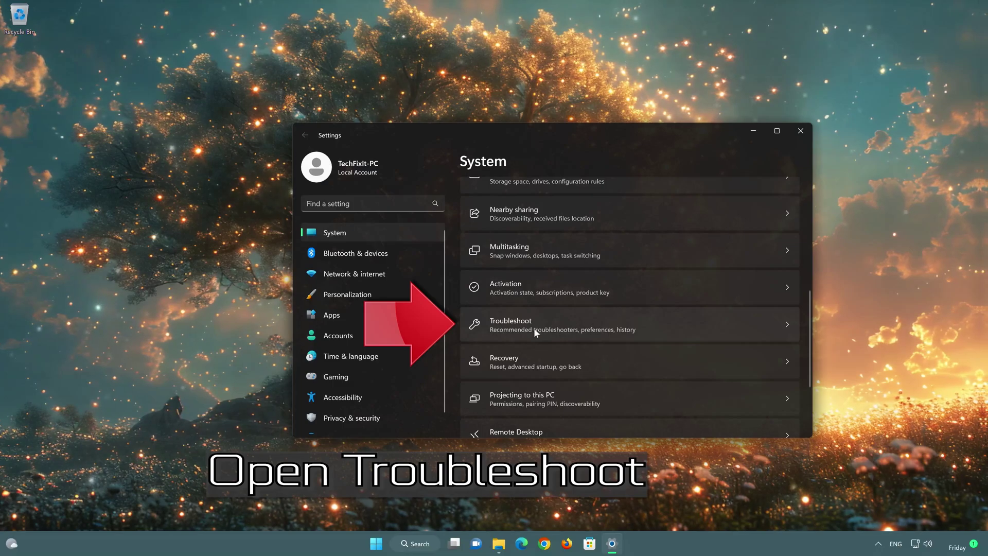
- Run the Windows Update troubleshooter from the other troubleshooters in the System troubleshooting settings
{"action": "left_click", "coordinate": [550, 326]}
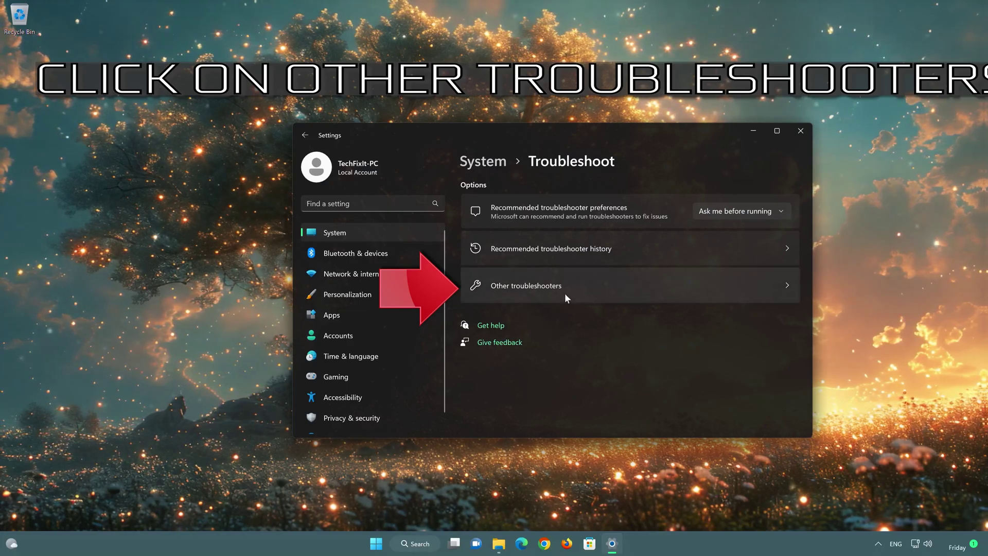
{"action": "left_click", "coordinate": [593, 284]}
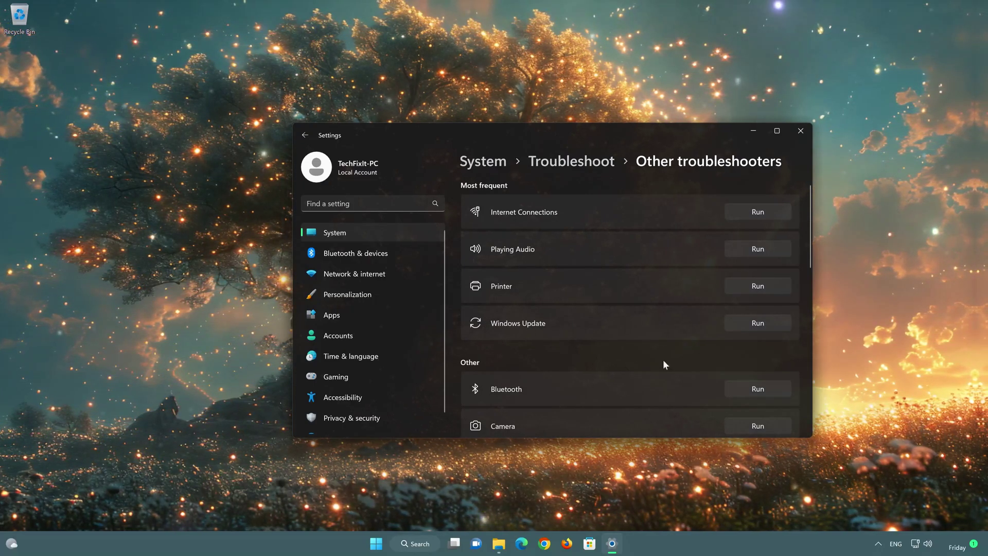
{"action": "left_click", "coordinate": [764, 319]}
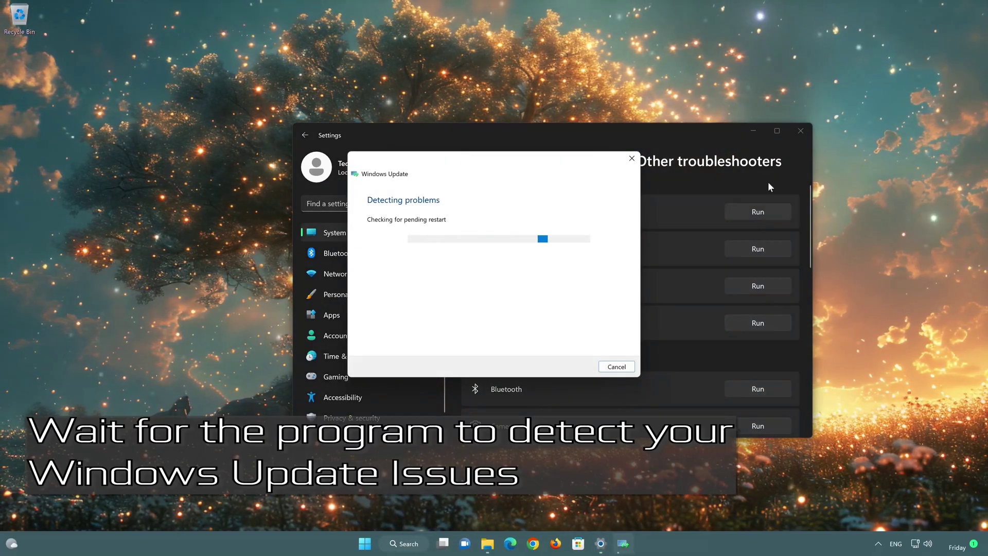
- Close Settings, answer Yes to whether the Windows Update troubleshooter fixed the problem, and close the troubleshooter
{"action": "left_click", "coordinate": [800, 130]}
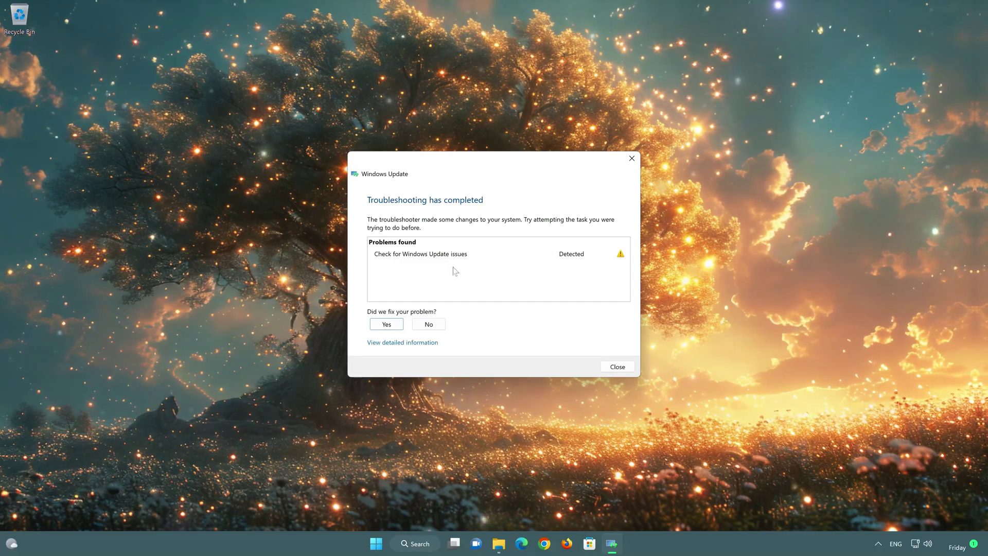
{"action": "left_click", "coordinate": [391, 326]}
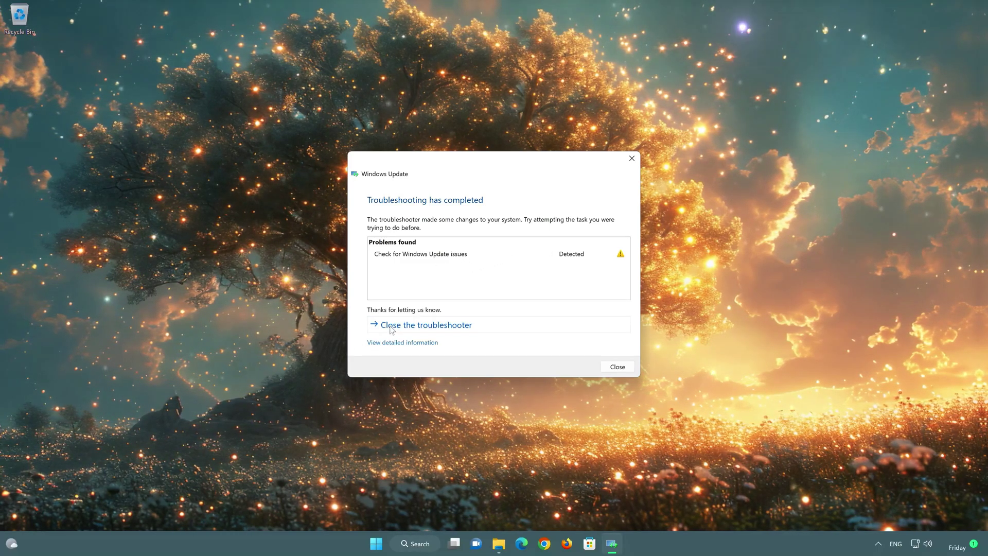
{"action": "left_click", "coordinate": [491, 329]}
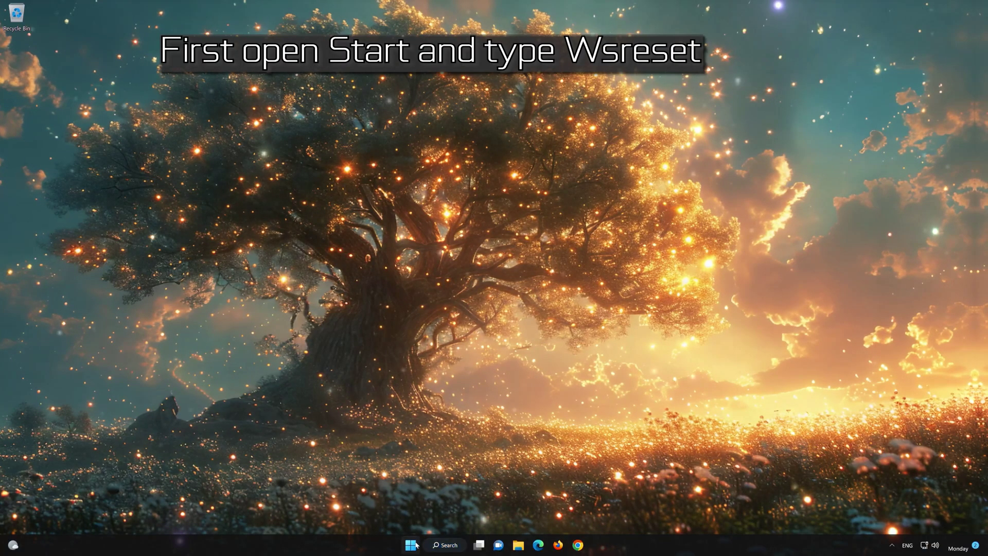
- Search for wsreset and run the command to reset the Microsoft Store cache
{"action": "left_click", "coordinate": [414, 544]}
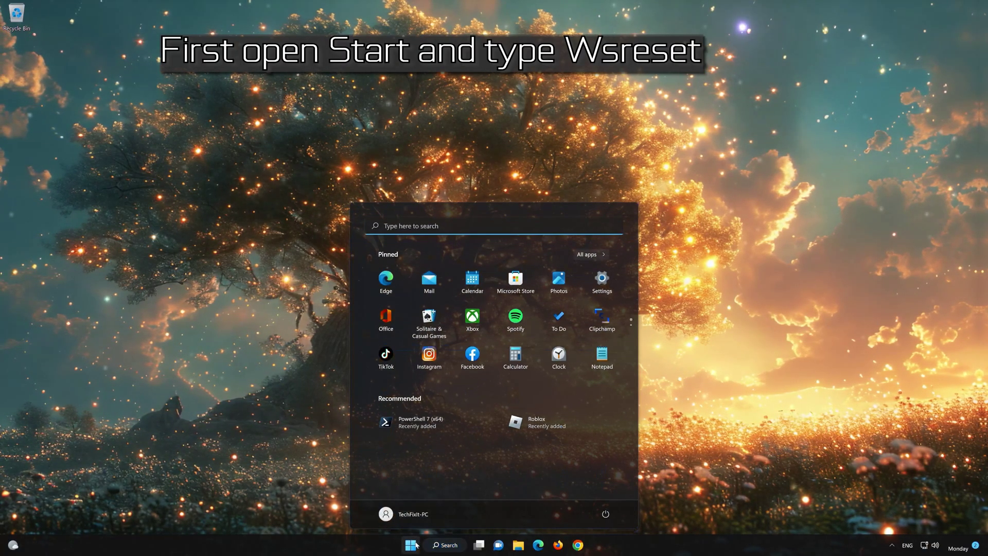
{"action": "type", "text": "wsreset"}
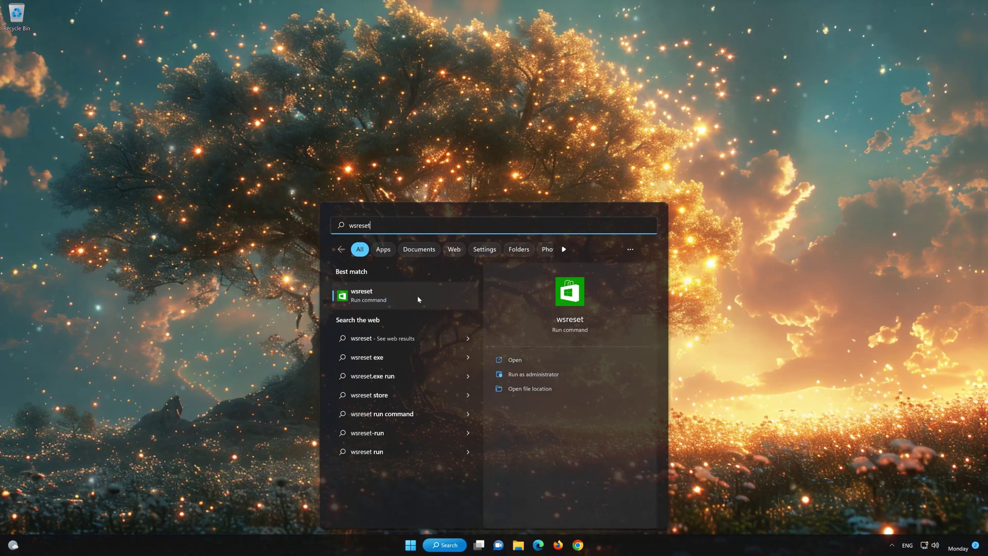
{"action": "left_click", "coordinate": [390, 295]}
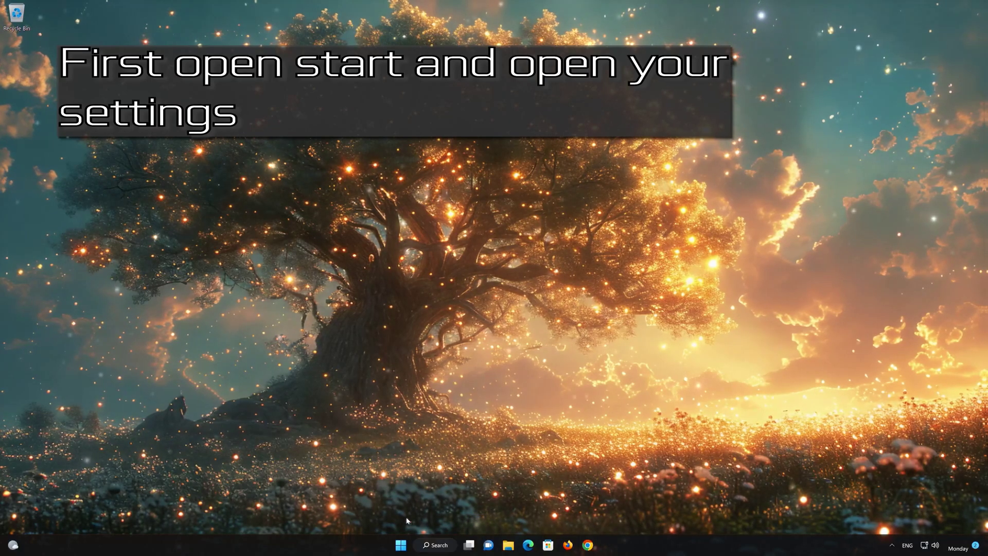
- Open the advanced options of Microsoft Store from the Apps & features list in Settings
{"action": "left_click", "coordinate": [399, 544]}
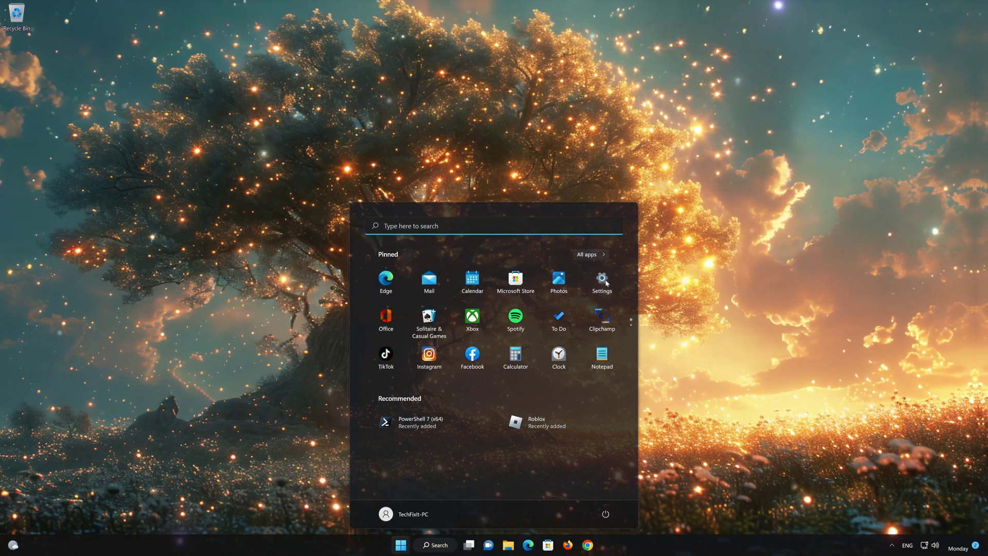
{"action": "left_click", "coordinate": [601, 280]}
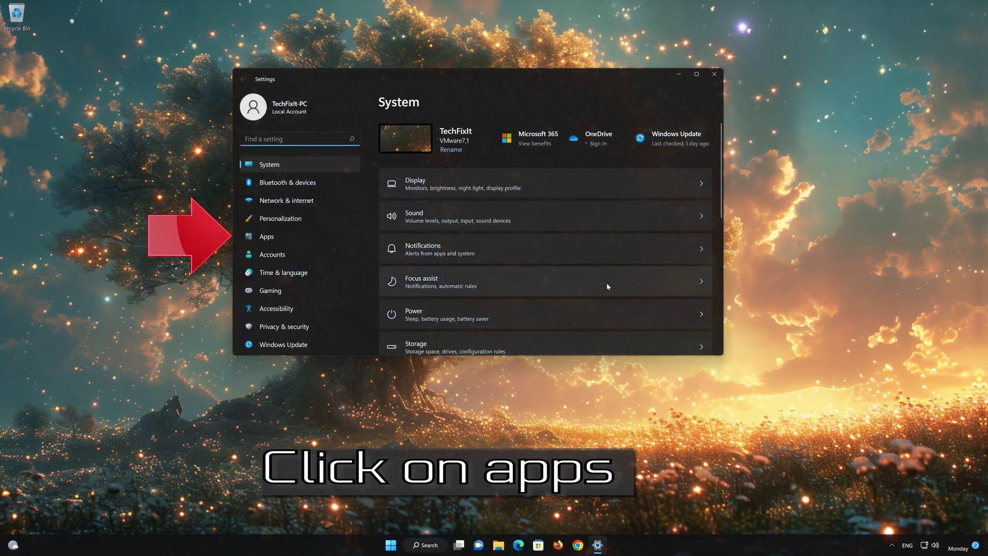
{"action": "left_click", "coordinate": [305, 232]}
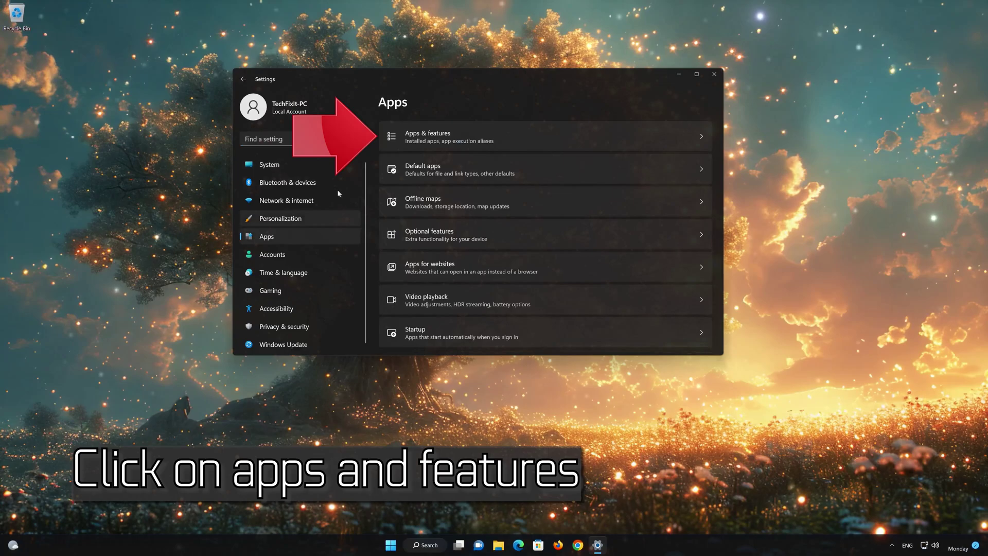
{"action": "left_click", "coordinate": [501, 134]}
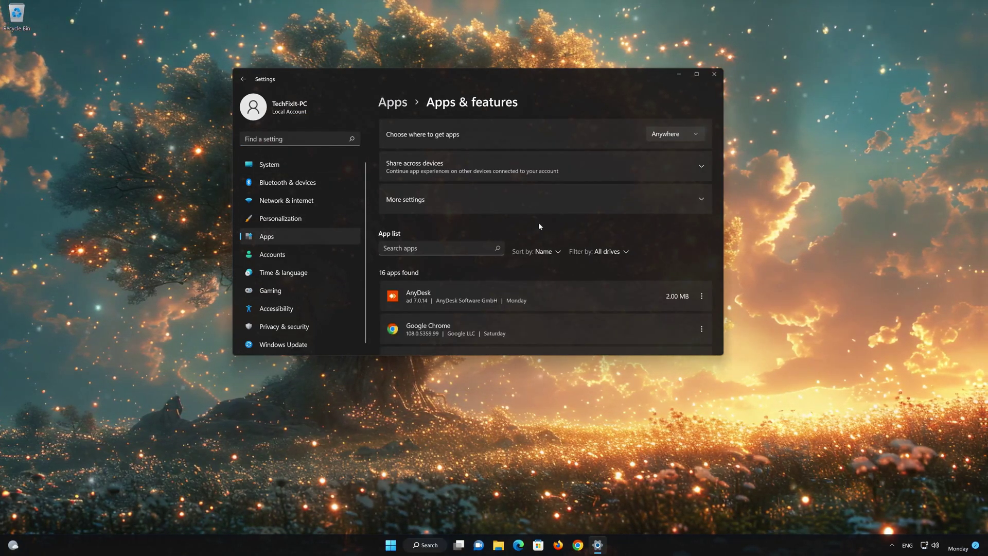
{"action": "scroll", "coordinate": [539, 226], "scroll_direction": "down", "scroll_amount": 10}
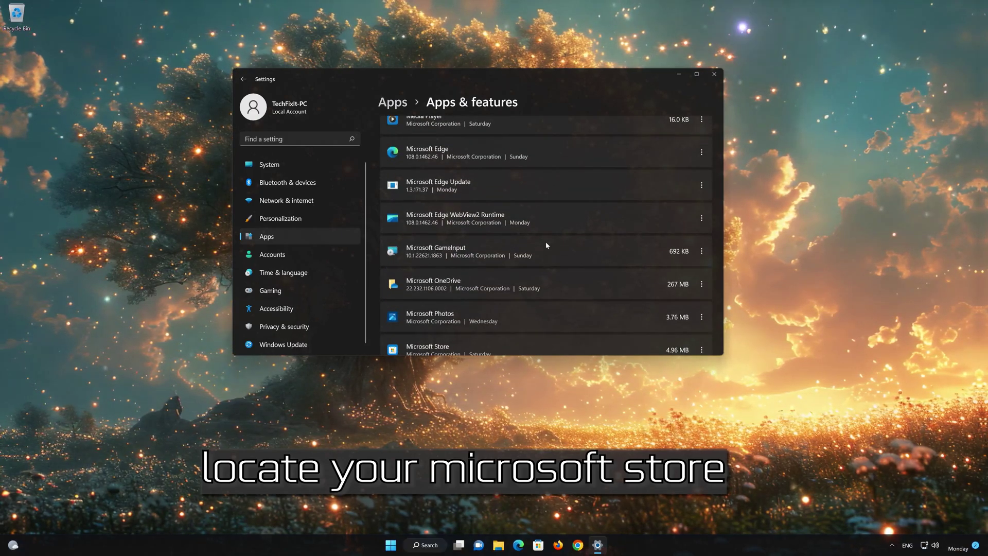
{"action": "scroll", "coordinate": [546, 246], "scroll_direction": "down", "scroll_amount": 3}
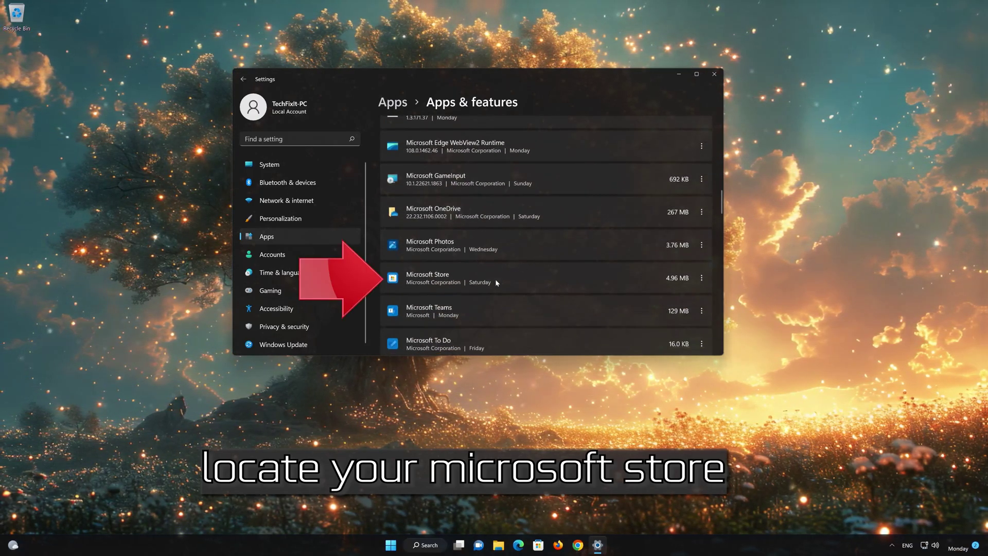
{"action": "left_click", "coordinate": [702, 278]}
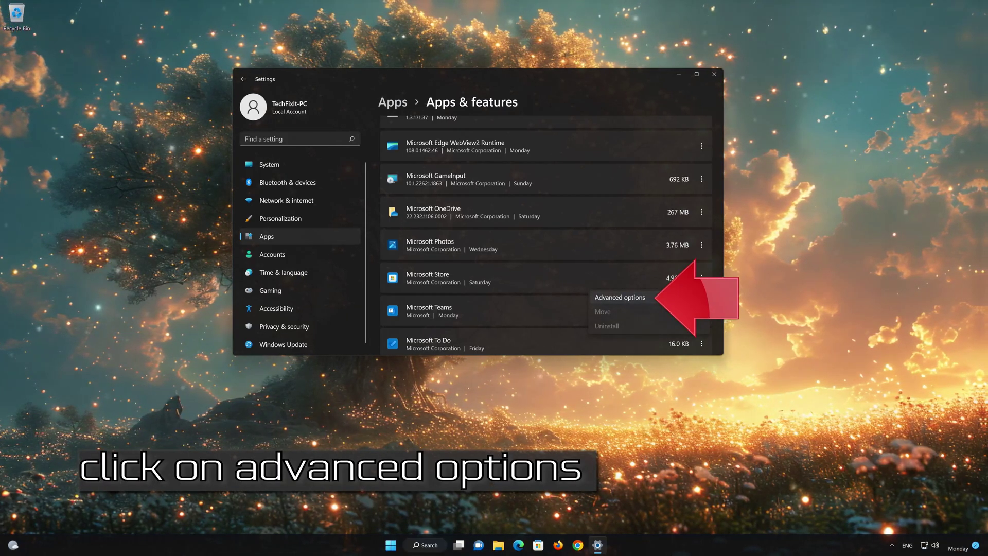
{"action": "left_click", "coordinate": [649, 297]}
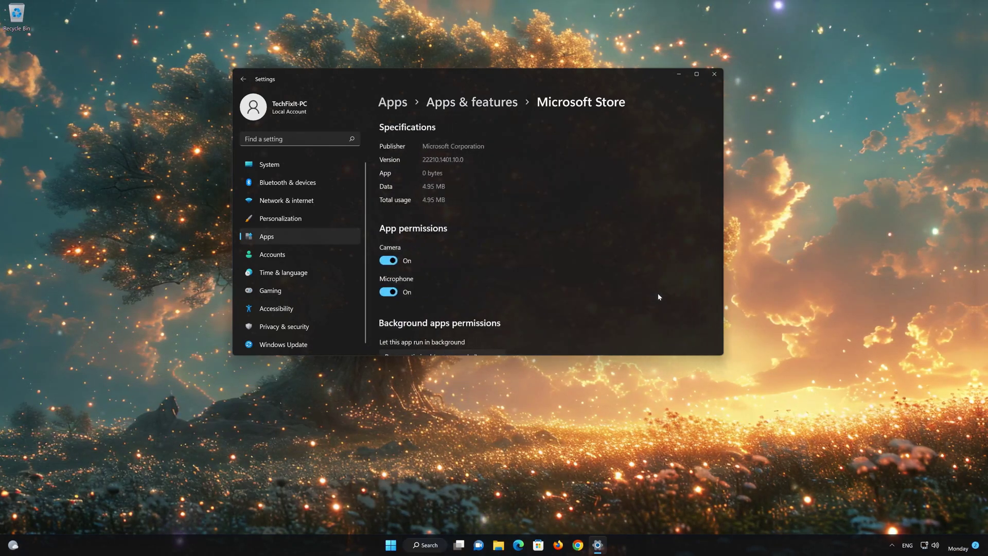
- Repair the Microsoft Store app and reset it, confirming the deletion of its app data
{"action": "scroll", "coordinate": [638, 290], "scroll_direction": "down", "scroll_amount": 2}
{"action": "scroll", "coordinate": [637, 290], "scroll_direction": "down", "scroll_amount": 10}
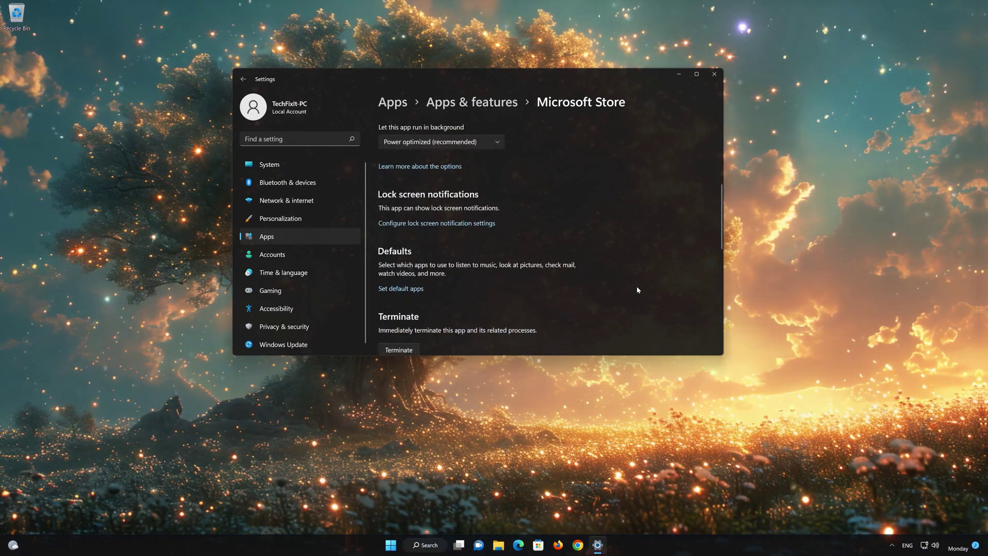
{"action": "scroll", "coordinate": [637, 290], "scroll_direction": "down", "scroll_amount": 3}
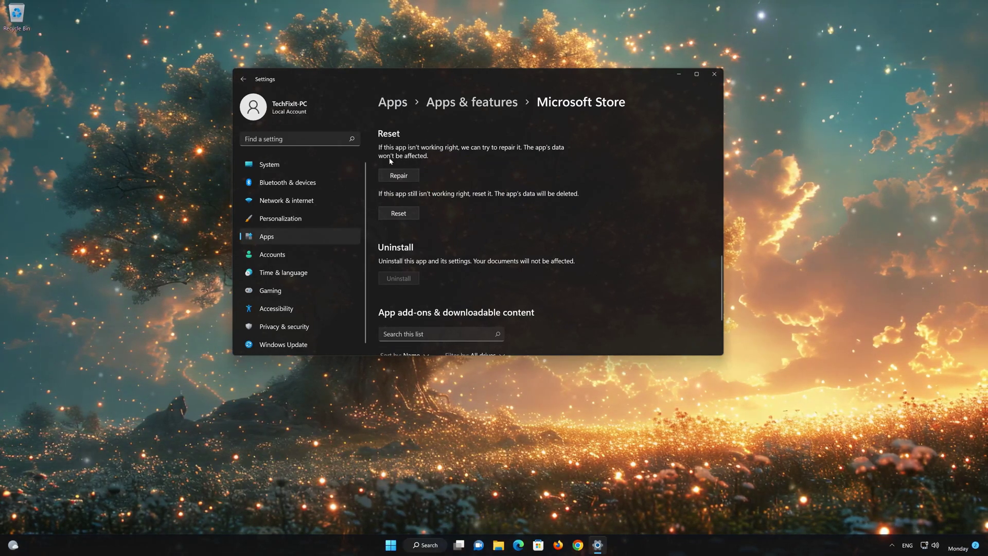
{"action": "left_click", "coordinate": [410, 176]}
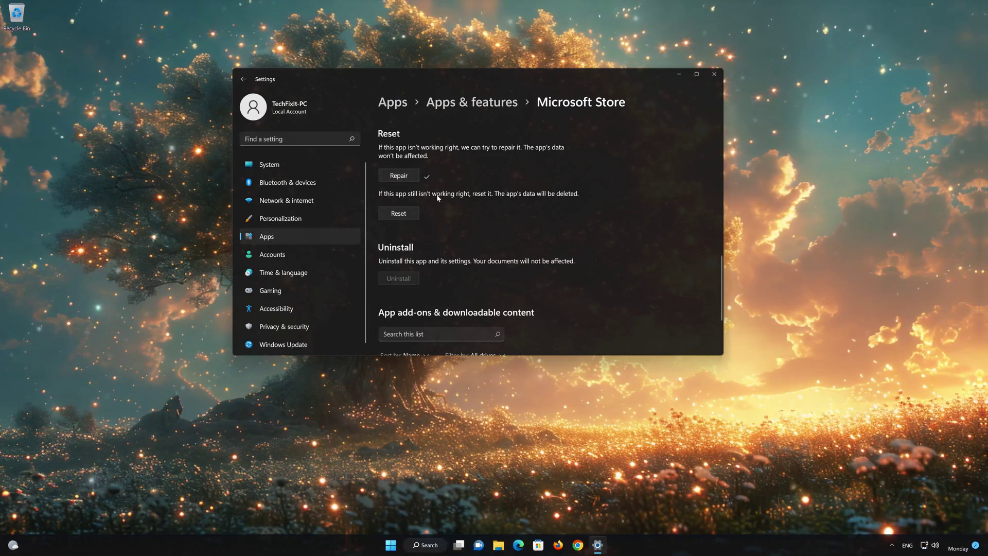
{"action": "left_click", "coordinate": [394, 217]}
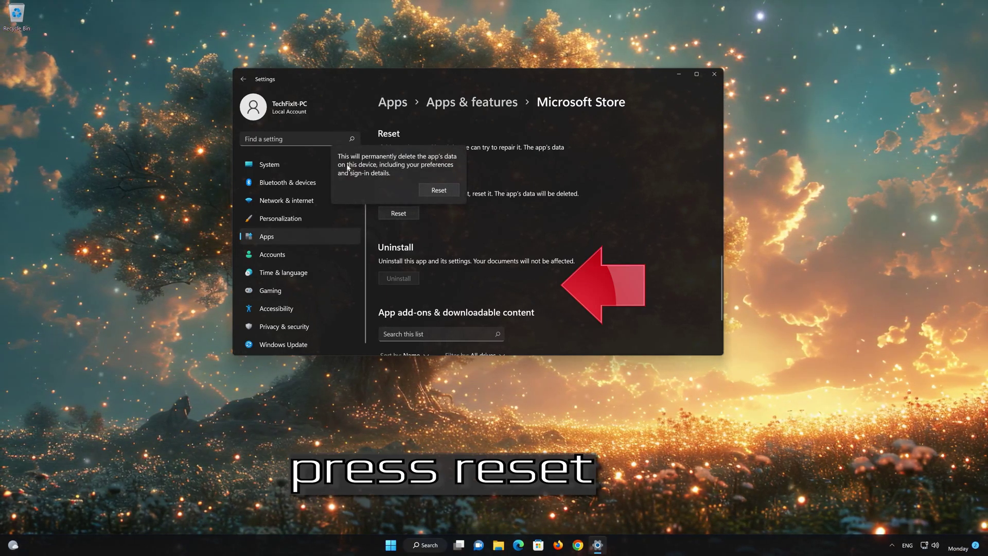
{"action": "left_click", "coordinate": [439, 191]}
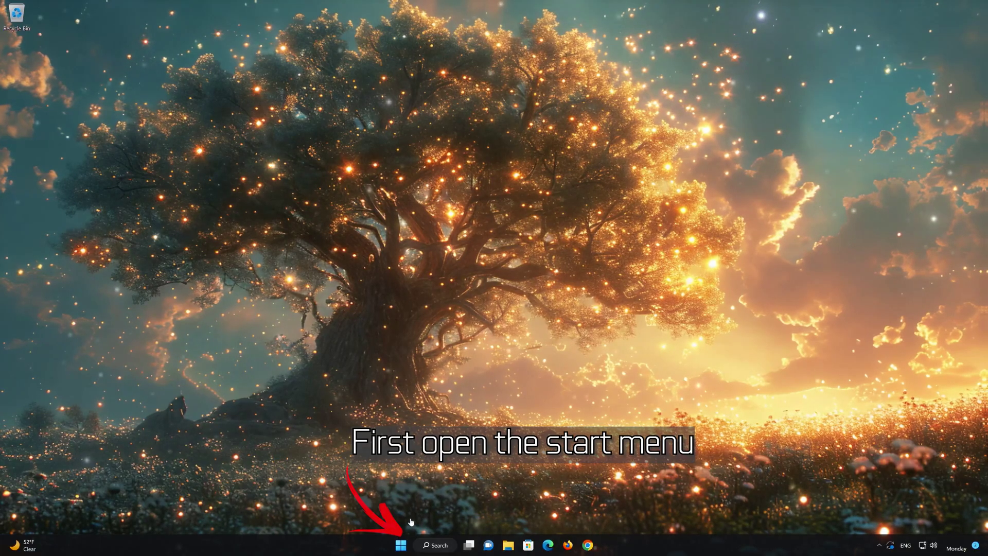
- Open Settings and bring up the advanced options of the Xbox app from the Apps & features list
{"action": "left_click", "coordinate": [400, 546]}
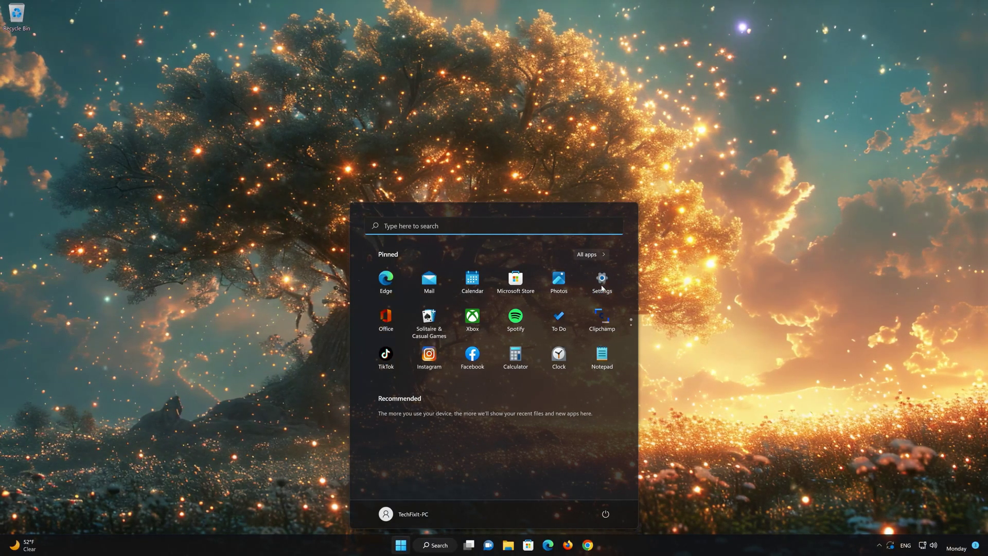
{"action": "left_click", "coordinate": [602, 288]}
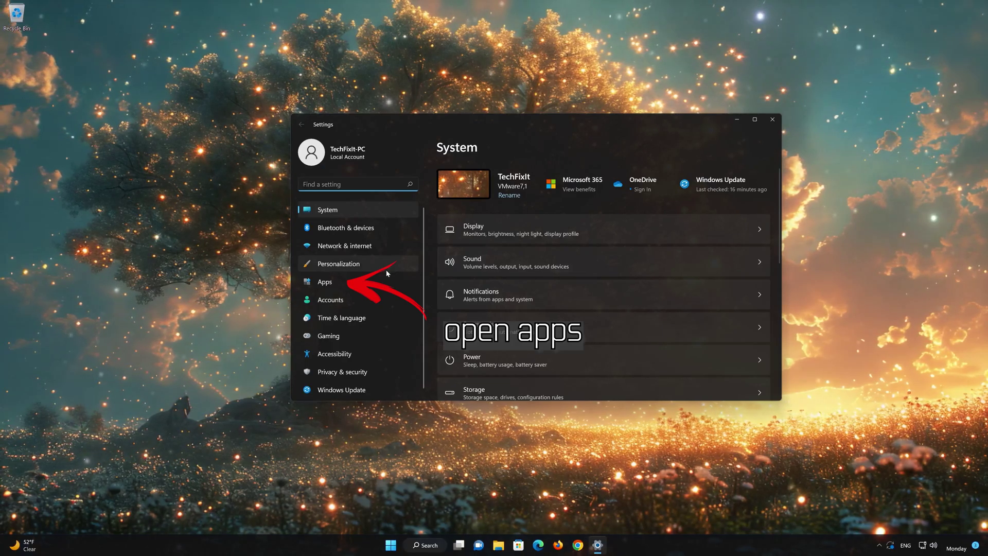
{"action": "left_click", "coordinate": [332, 283]}
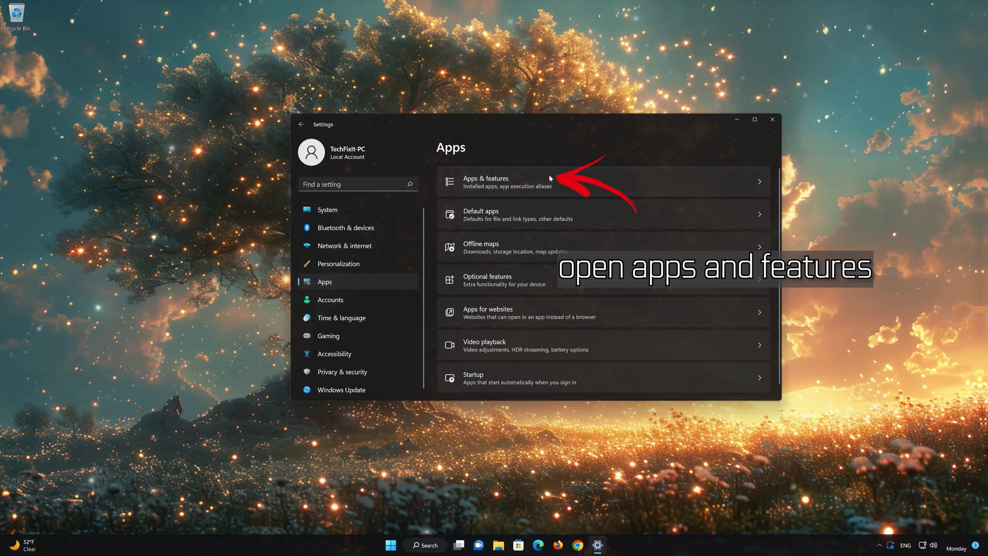
{"action": "left_click", "coordinate": [528, 188]}
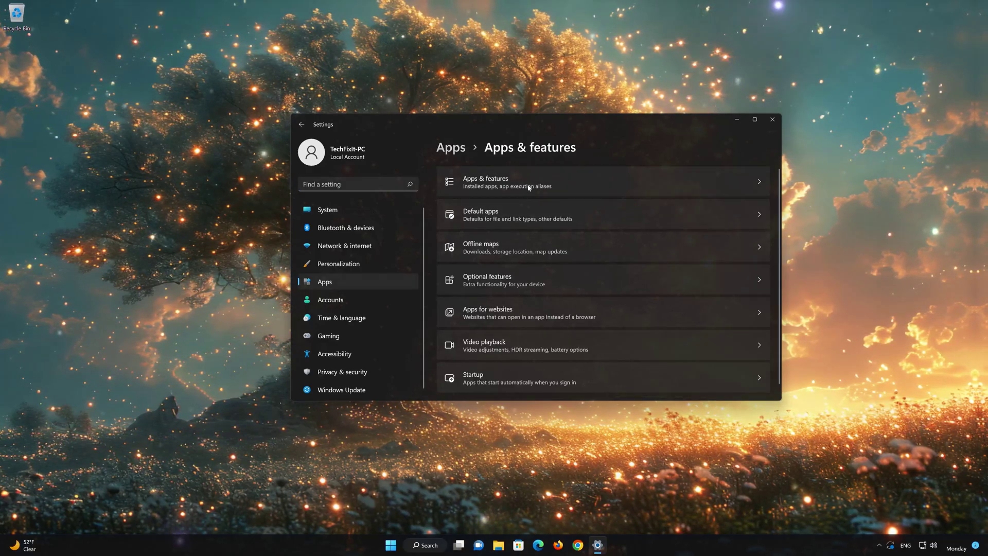
{"action": "scroll", "coordinate": [619, 304], "scroll_direction": "down", "scroll_amount": 5}
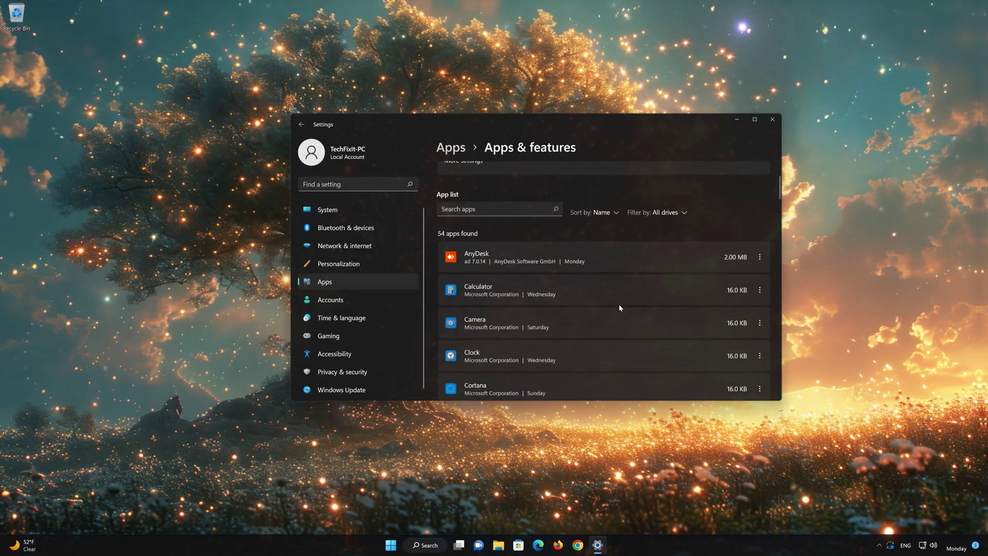
{"action": "scroll", "coordinate": [618, 307], "scroll_direction": "down", "scroll_amount": 12}
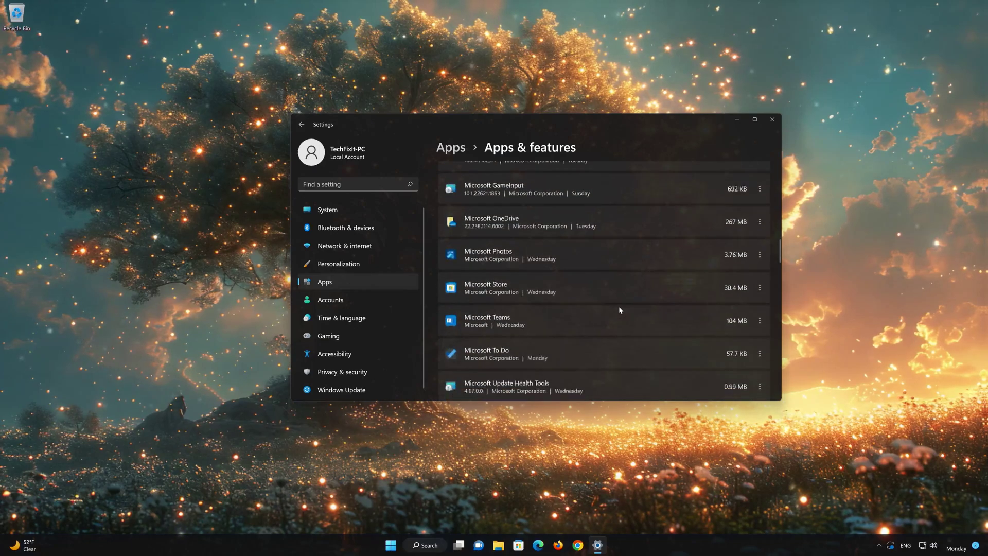
{"action": "scroll", "coordinate": [619, 311], "scroll_direction": "down", "scroll_amount": 12}
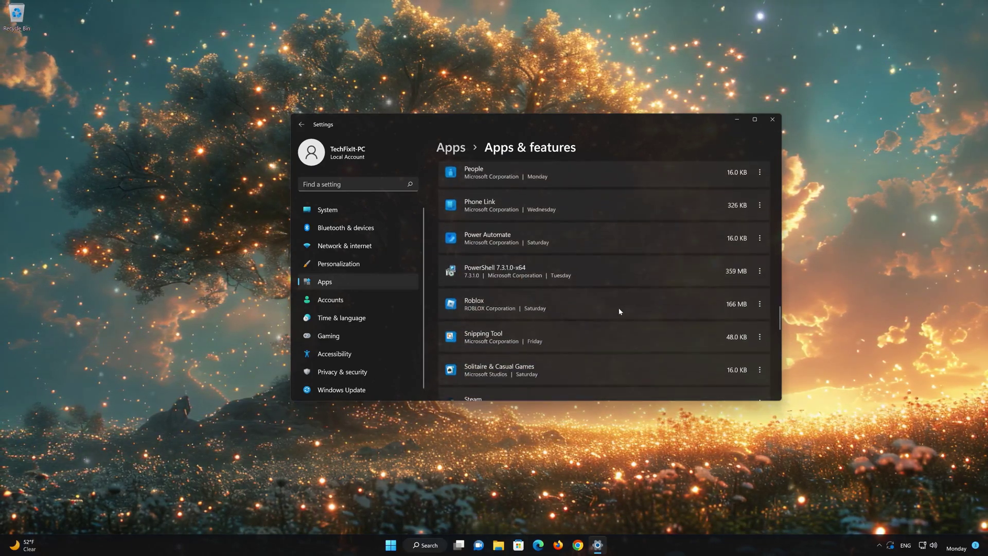
{"action": "scroll", "coordinate": [619, 312], "scroll_direction": "down", "scroll_amount": 5}
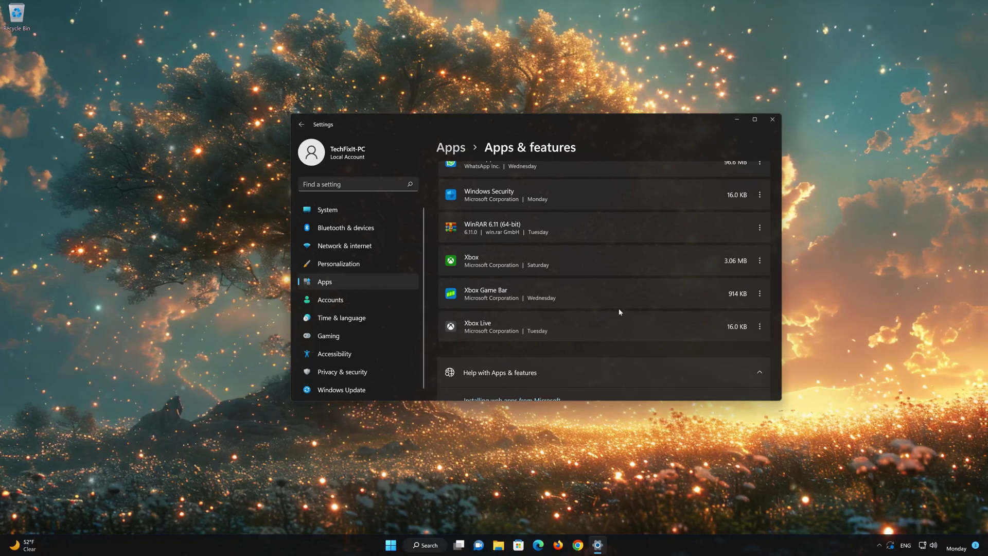
{"action": "scroll", "coordinate": [619, 311], "scroll_direction": "up", "scroll_amount": 1}
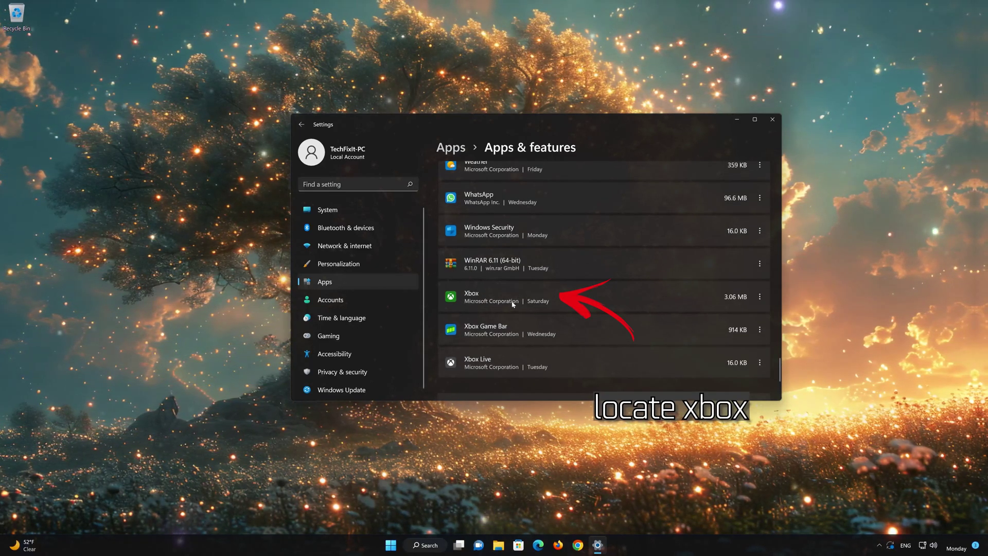
{"action": "left_click", "coordinate": [759, 297]}
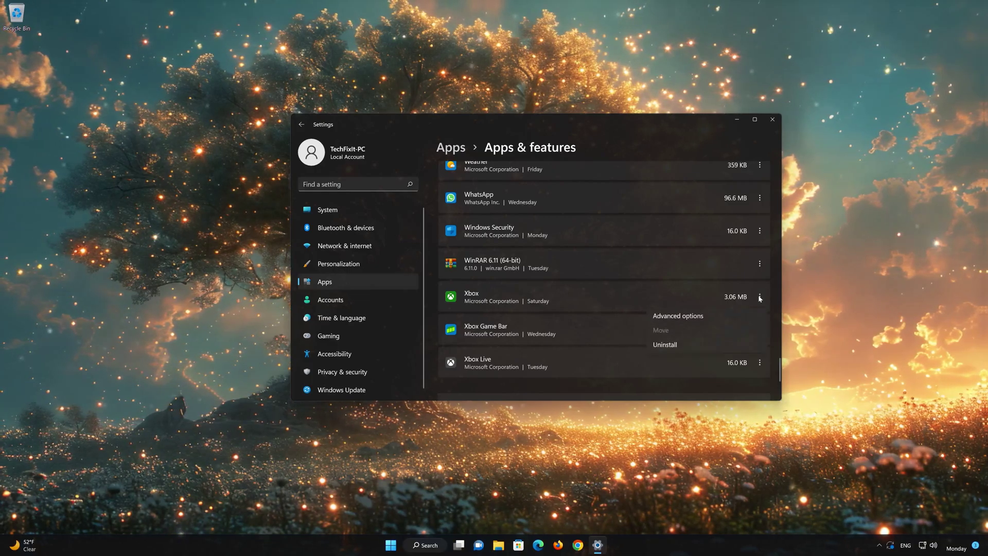
{"action": "left_click", "coordinate": [680, 317]}
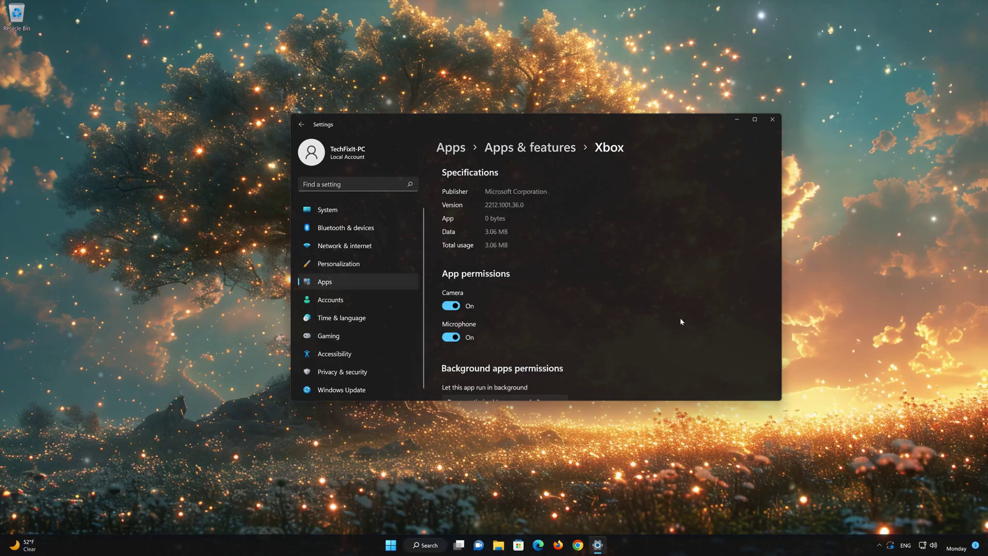
- Repair the Xbox app and reset it, confirming the permanent deletion of its app data
{"action": "scroll", "coordinate": [679, 319], "scroll_direction": "down", "scroll_amount": 8}
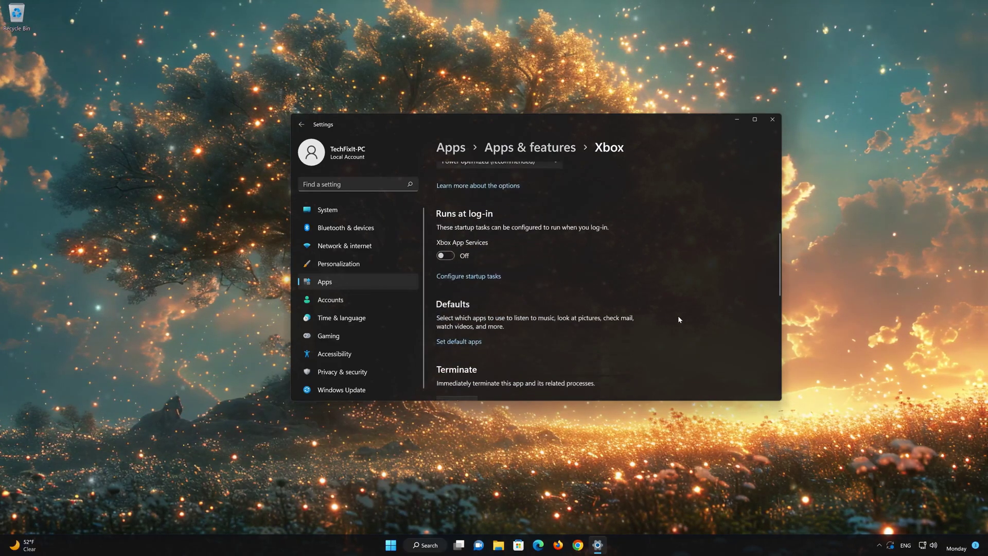
{"action": "scroll", "coordinate": [678, 319], "scroll_direction": "down", "scroll_amount": 3}
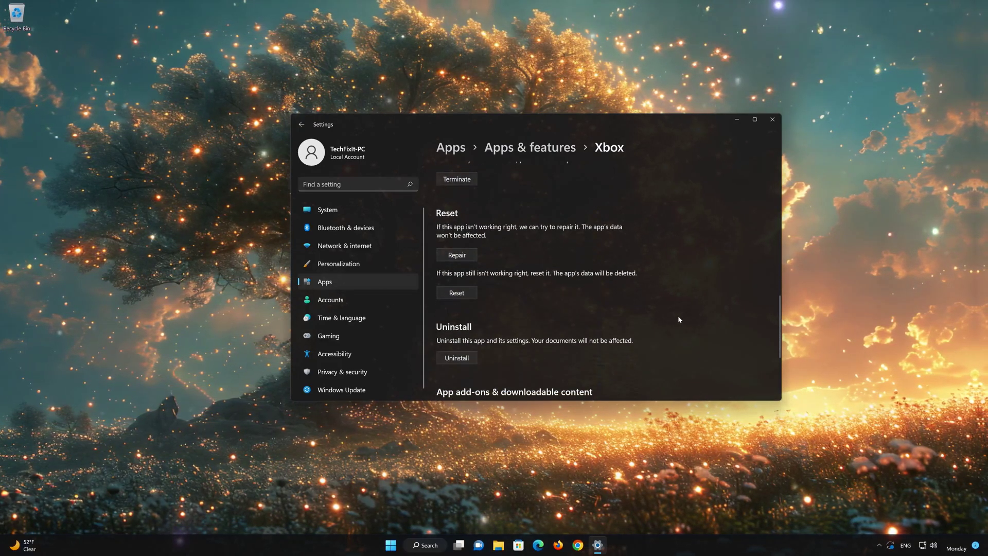
{"action": "left_click", "coordinate": [454, 257]}
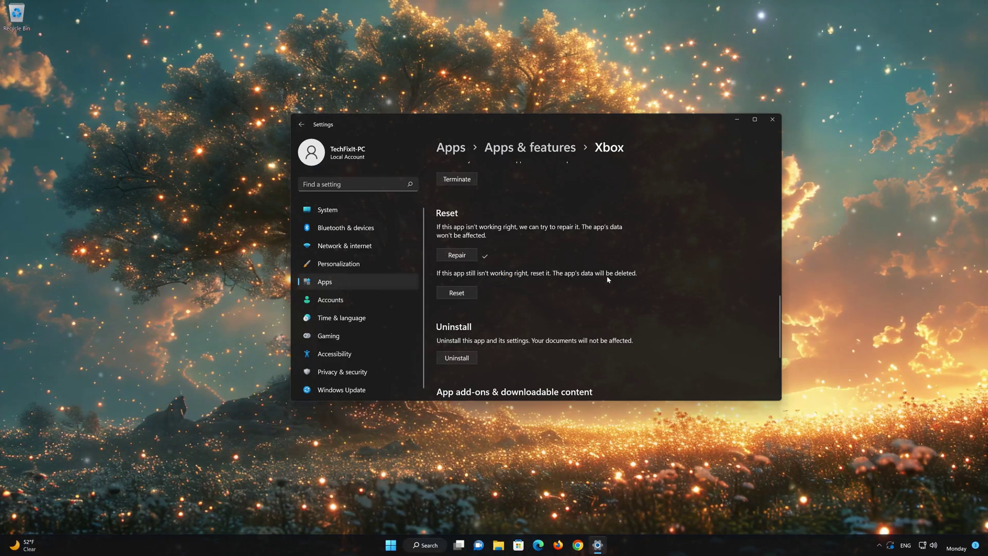
{"action": "left_click", "coordinate": [459, 293]}
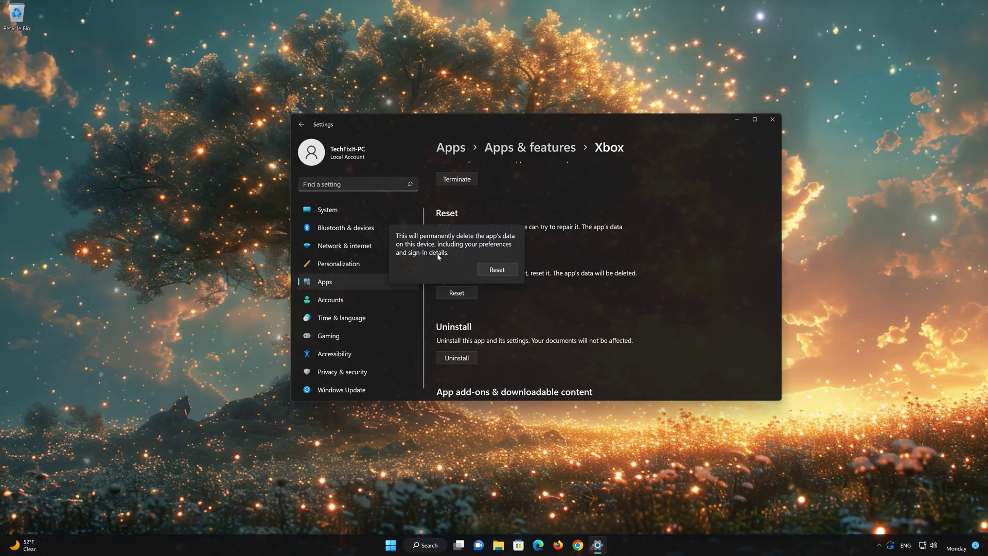
{"action": "left_click", "coordinate": [497, 270]}
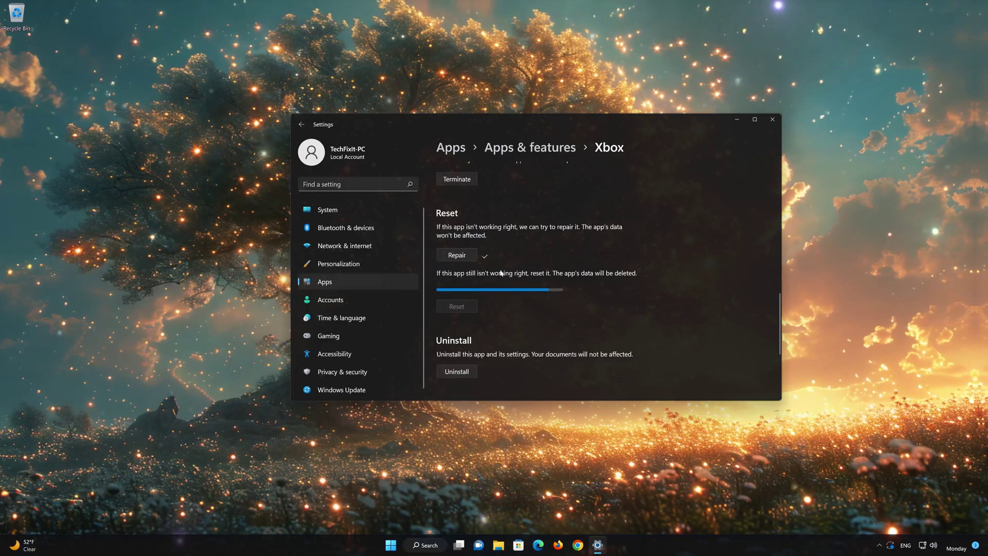
- Uninstall the Xbox app, confirming its removal, and close Settings
{"action": "scroll", "coordinate": [498, 288], "scroll_direction": "down", "scroll_amount": 3}
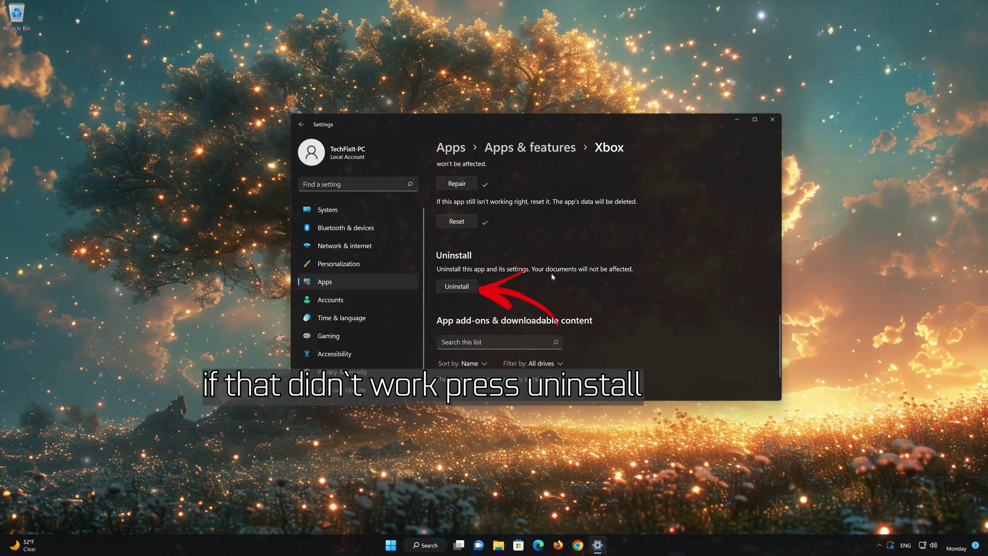
{"action": "left_click", "coordinate": [458, 287]}
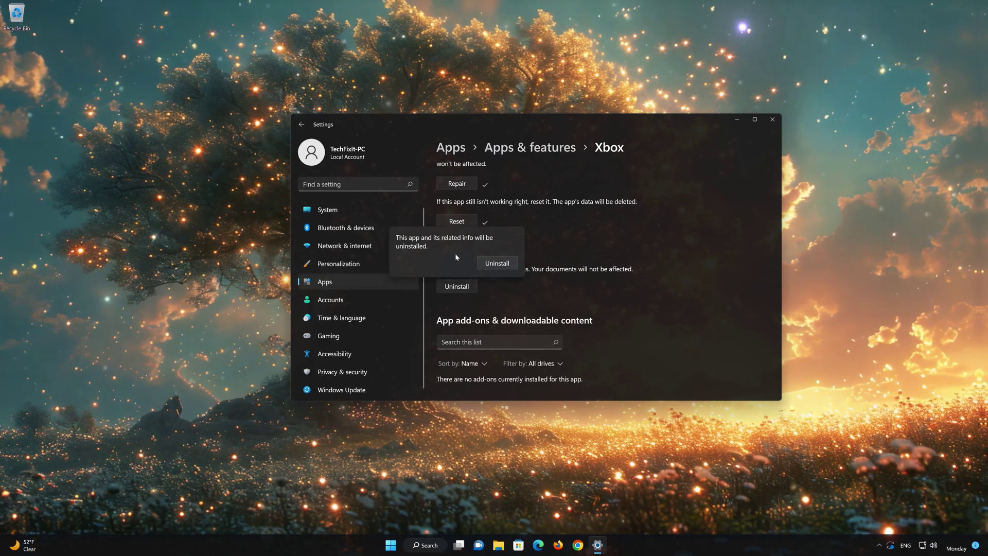
{"action": "left_click", "coordinate": [502, 265]}
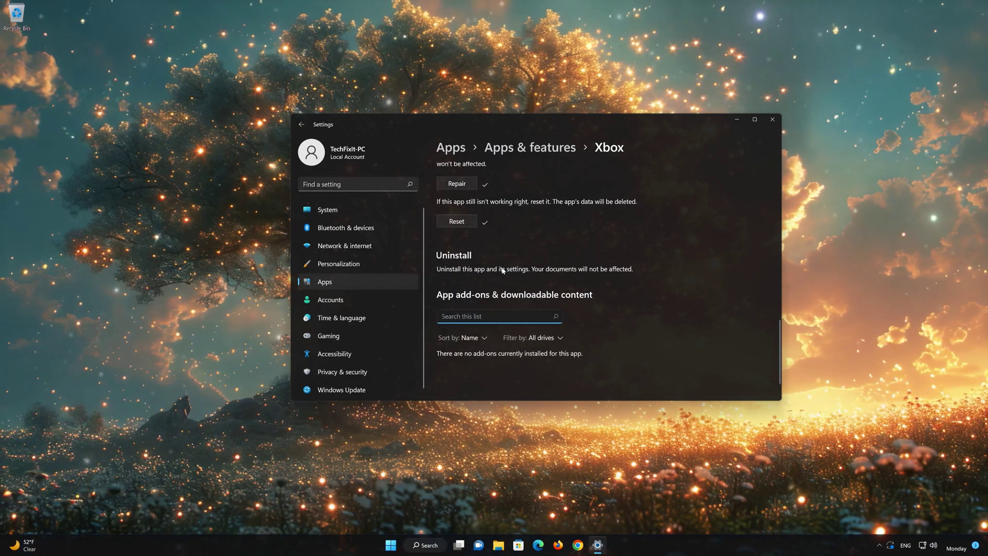
{"action": "left_click", "coordinate": [772, 118]}
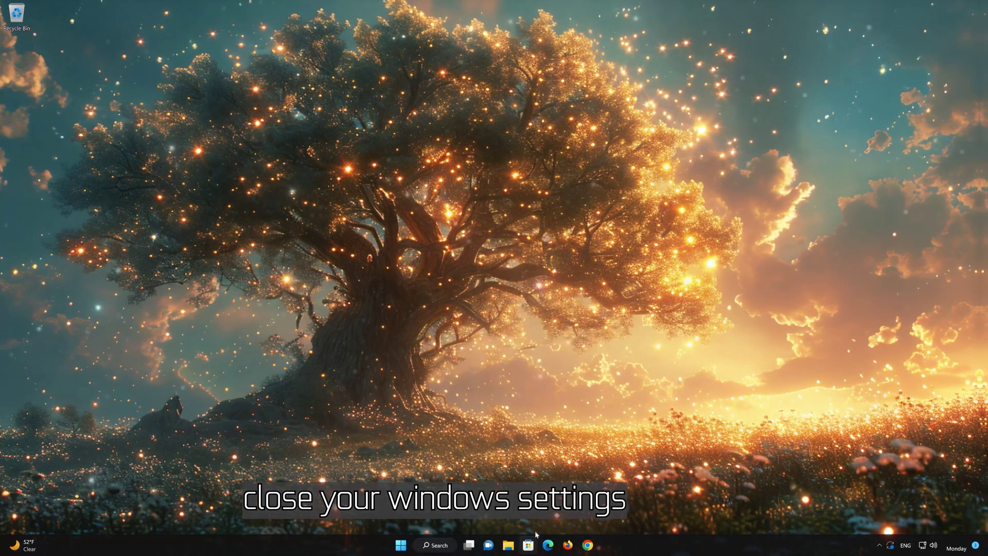
- Open Microsoft Store, search for xbox and install the Xbox app from its product page
{"action": "left_click", "coordinate": [530, 543]}
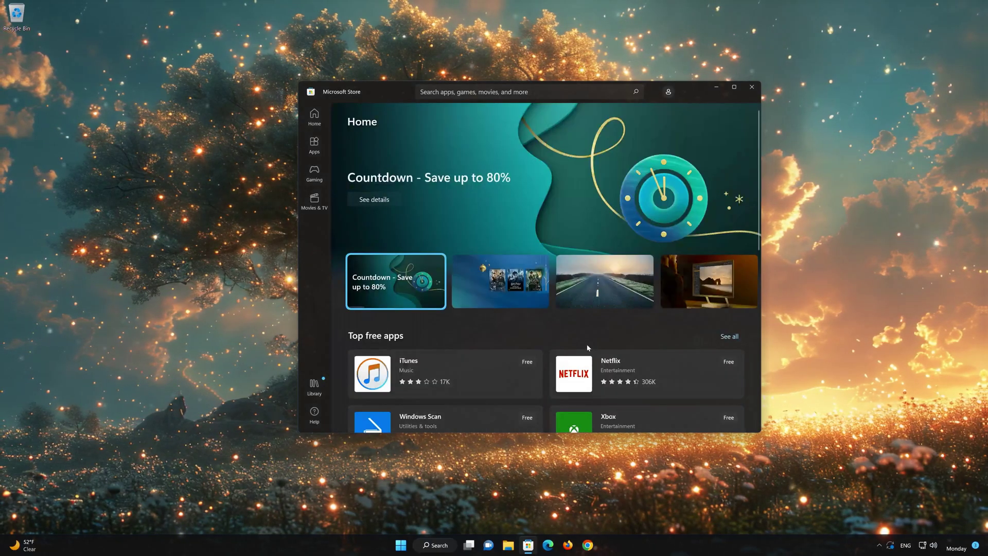
{"action": "left_click", "coordinate": [515, 91]}
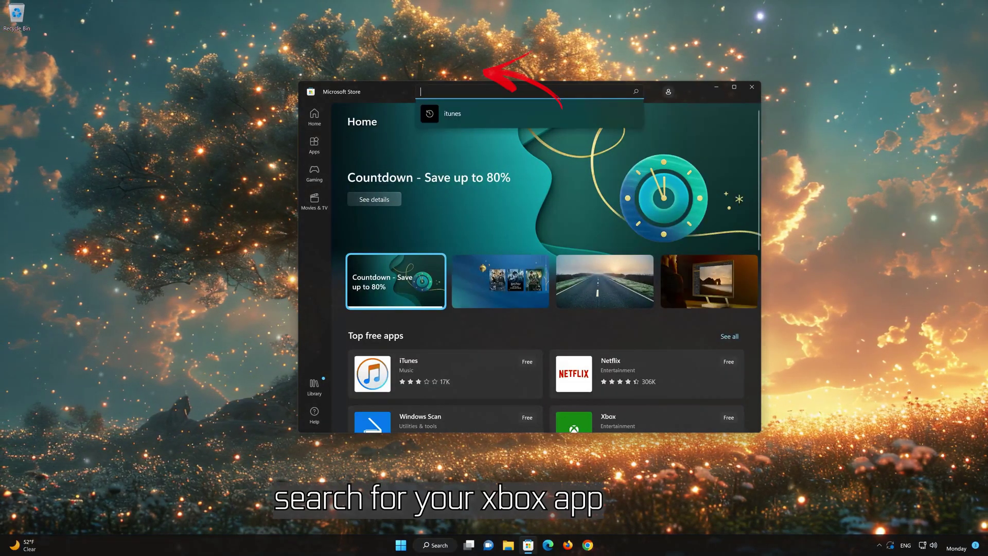
{"action": "type", "text": "xbox"}
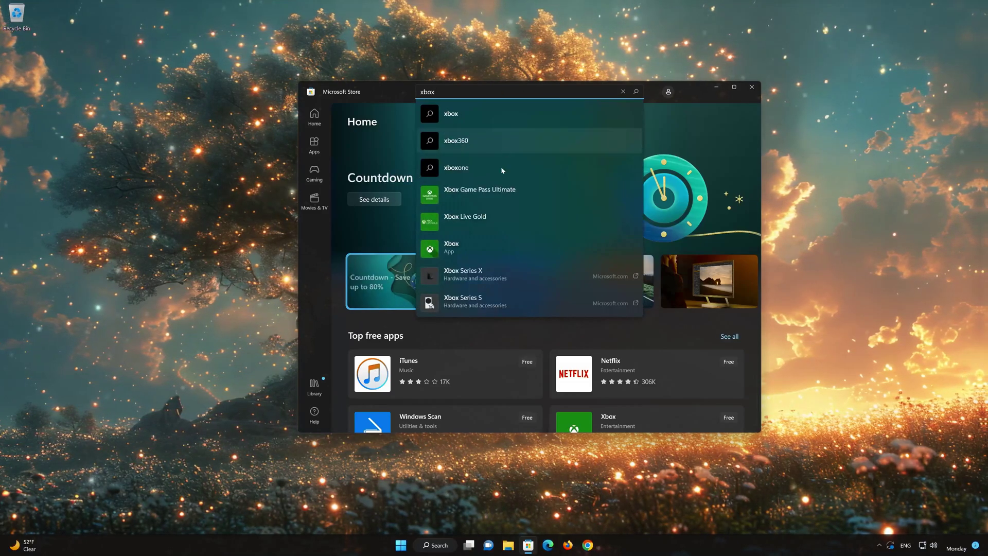
{"action": "left_click", "coordinate": [467, 248]}
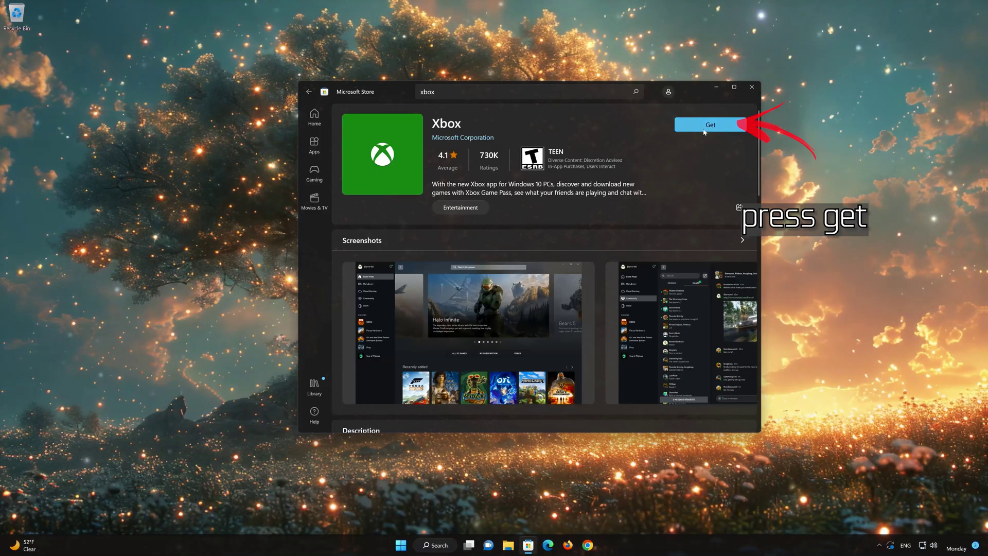
{"action": "left_click", "coordinate": [704, 128]}
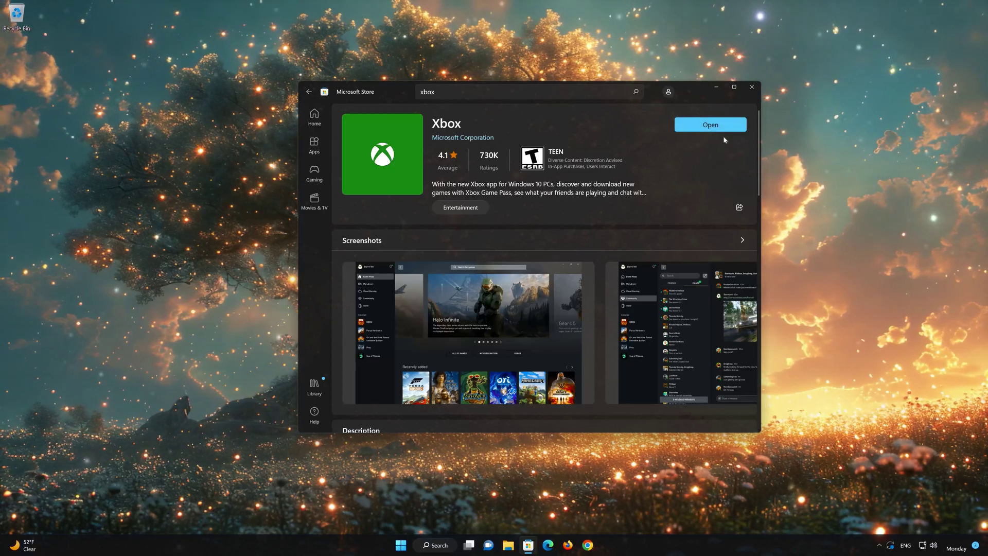
- Launch the Xbox app, look through the Game Pass catalog without signing in, and close both the app and Microsoft Store
{"action": "left_click", "coordinate": [725, 124]}
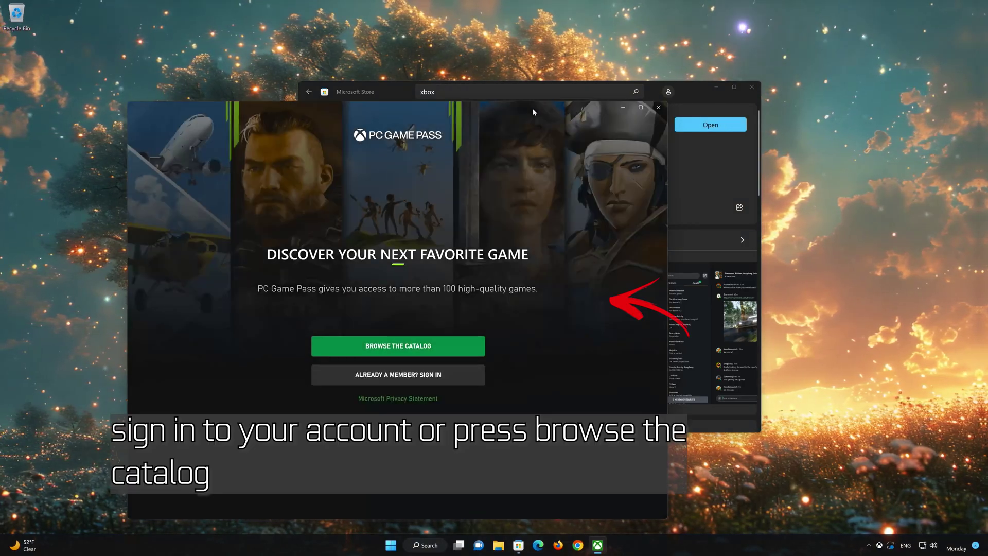
{"action": "left_click_drag", "start_coordinate": [533, 111], "coordinate": [661, 66]}
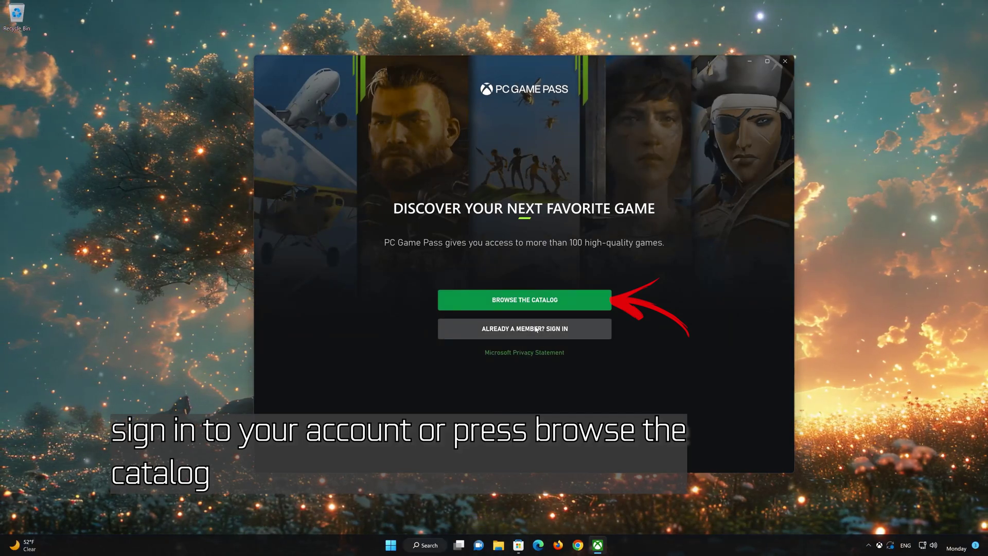
{"action": "left_click", "coordinate": [547, 299]}
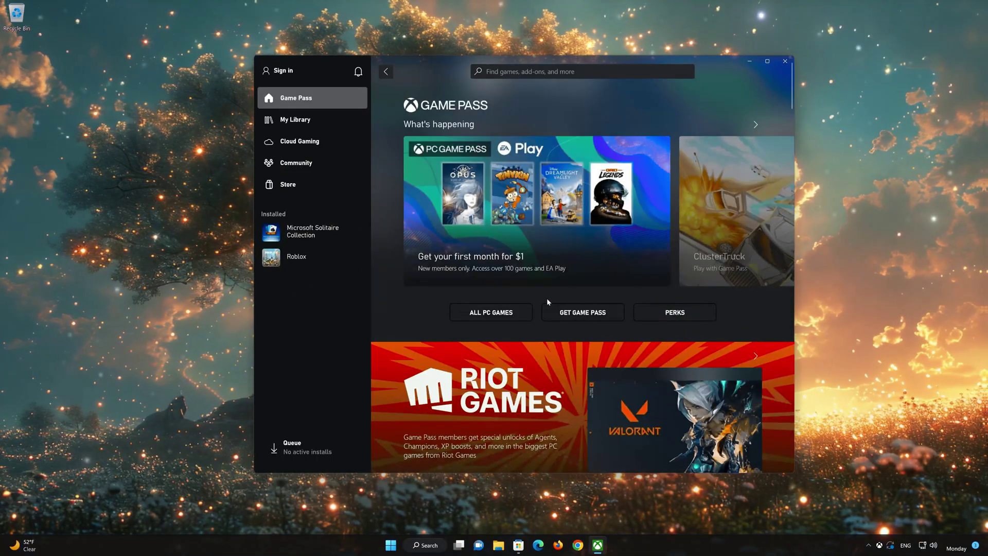
{"action": "scroll", "coordinate": [546, 300], "scroll_direction": "down", "scroll_amount": 5}
{"action": "scroll", "coordinate": [547, 301], "scroll_direction": "down", "scroll_amount": 5}
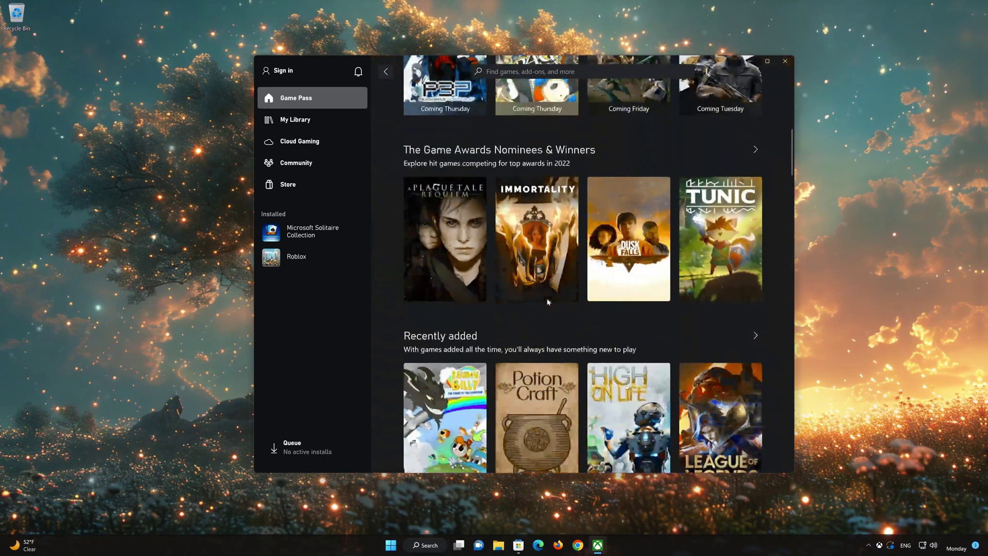
{"action": "scroll", "coordinate": [548, 303], "scroll_direction": "down", "scroll_amount": 5}
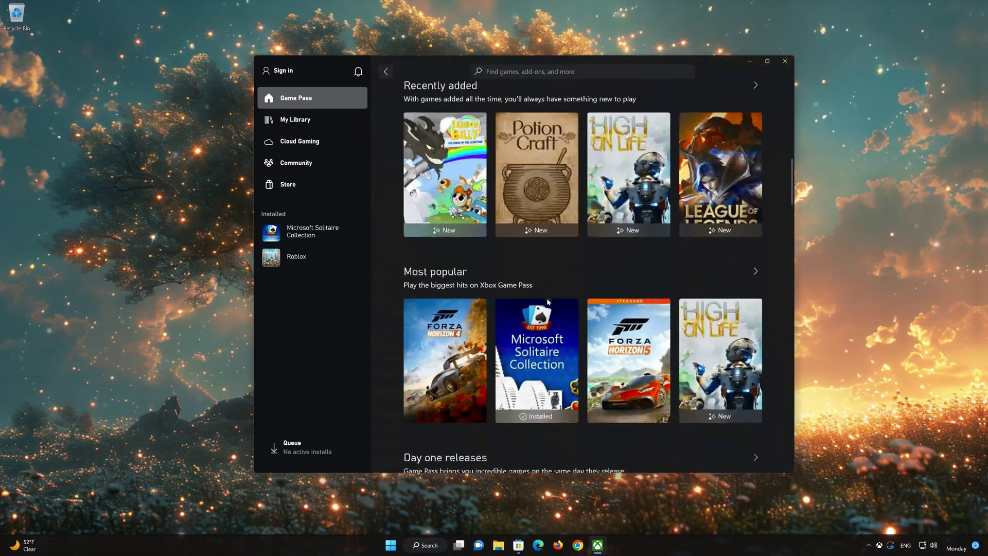
{"action": "left_click", "coordinate": [786, 61]}
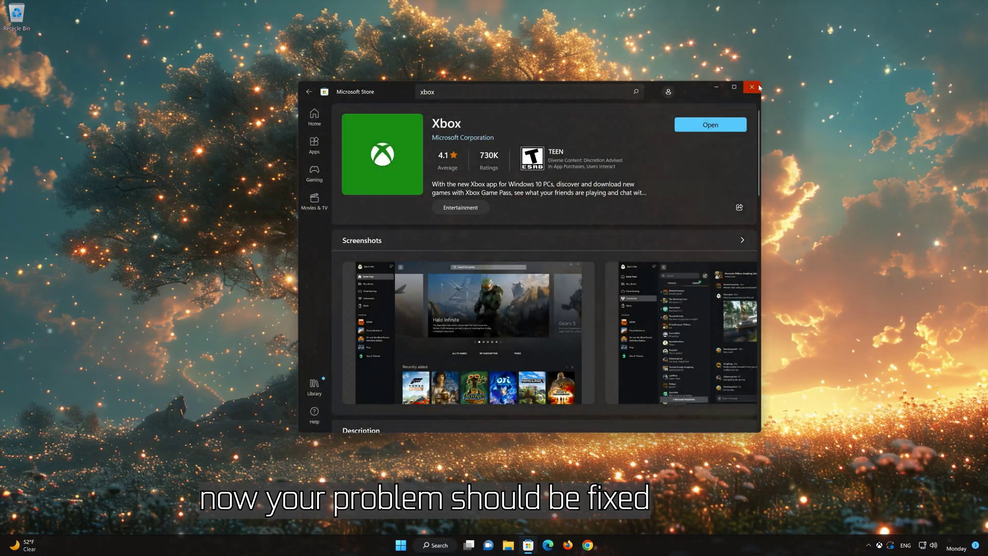
{"action": "left_click", "coordinate": [758, 88]}
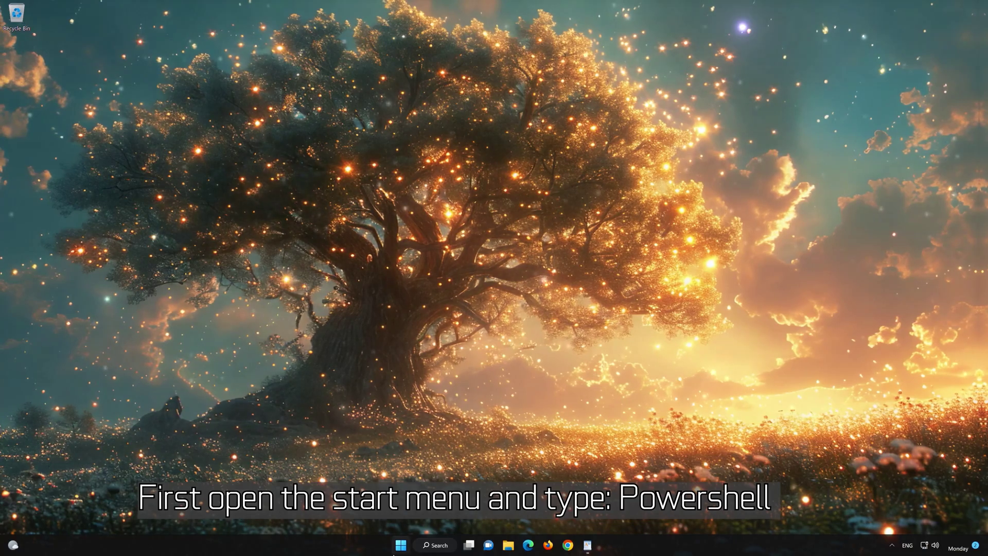
- Search for powershell and run PowerShell 7 (x64) as administrator, allowing it to make changes and moving its window nearer the screen's centre
{"action": "left_click", "coordinate": [400, 548]}
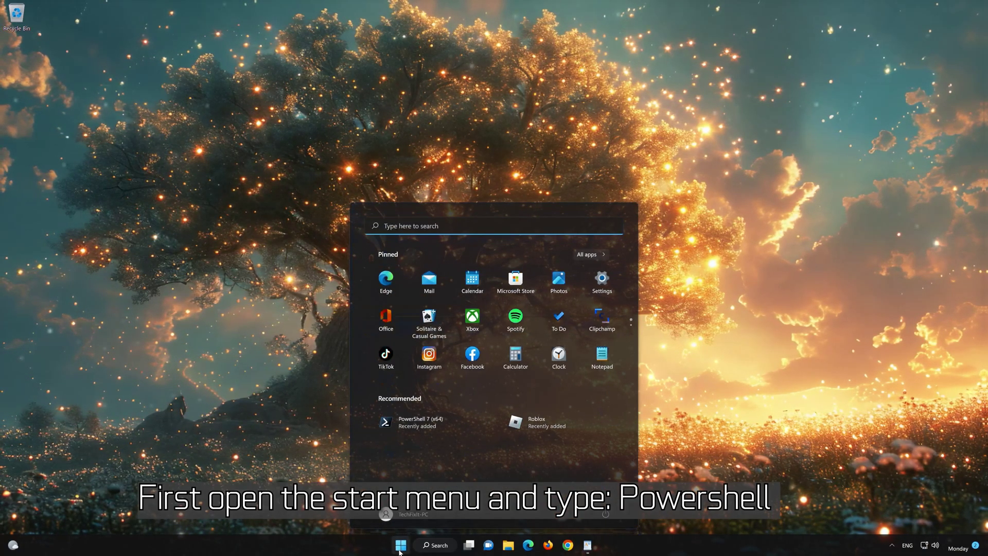
{"action": "type", "text": "power"}
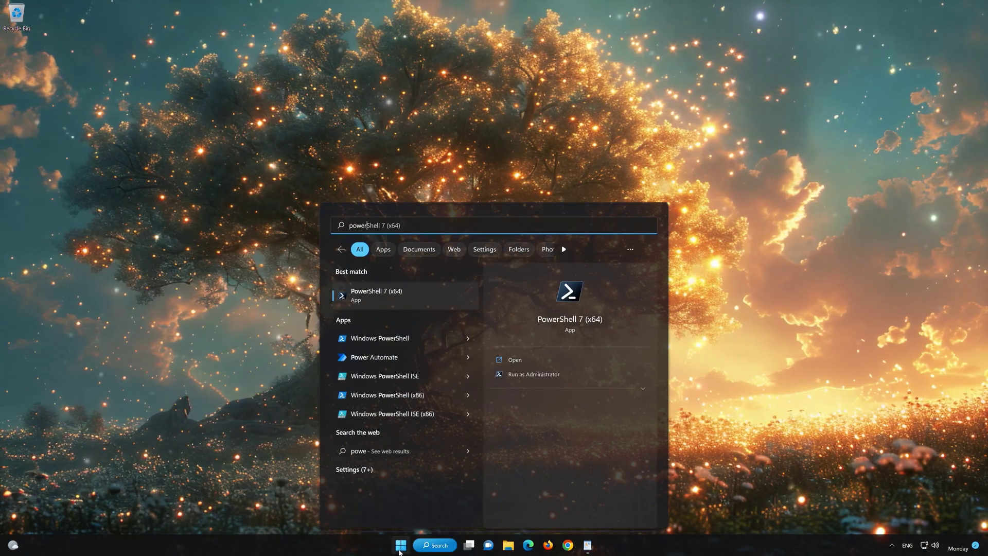
{"action": "type", "text": "shell"}
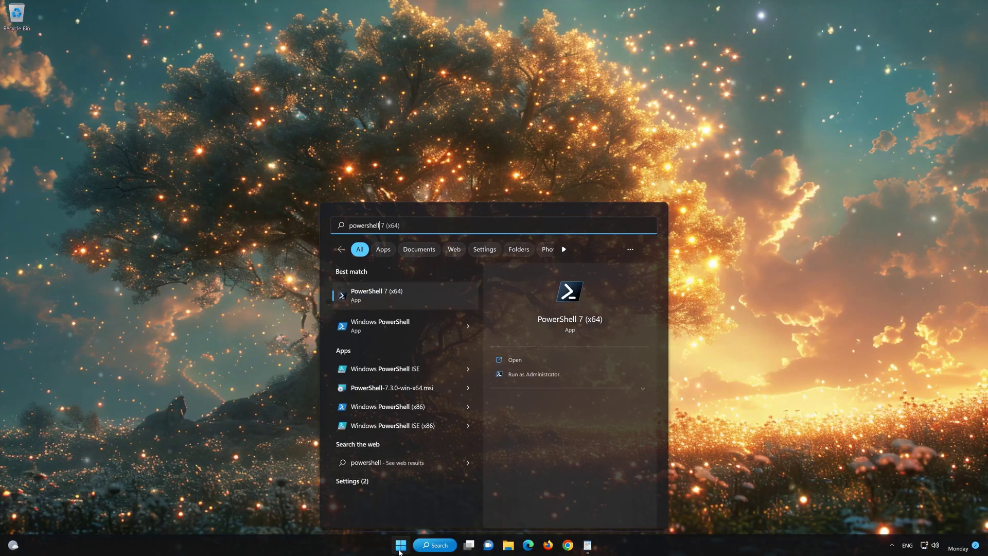
{"action": "right_click", "coordinate": [420, 296]}
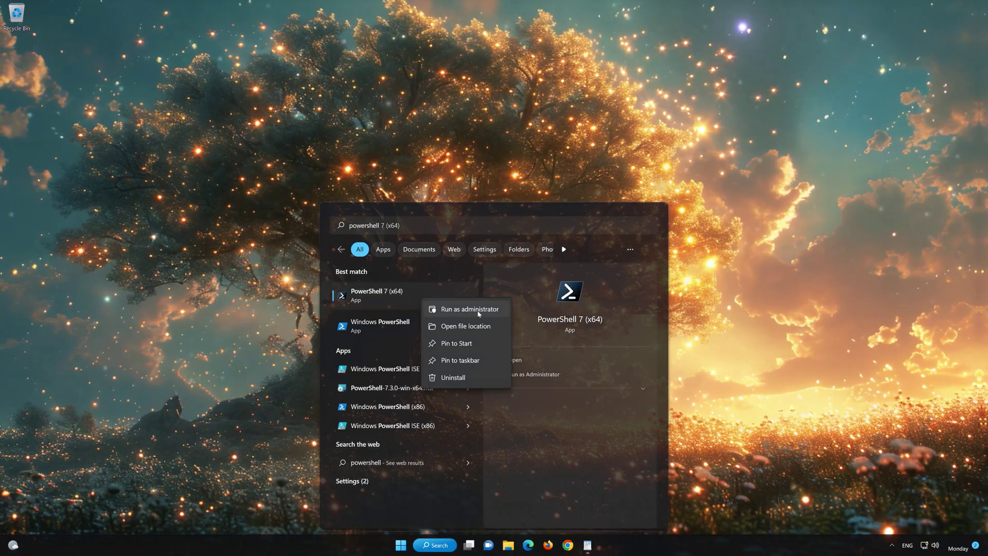
{"action": "left_click", "coordinate": [470, 310]}
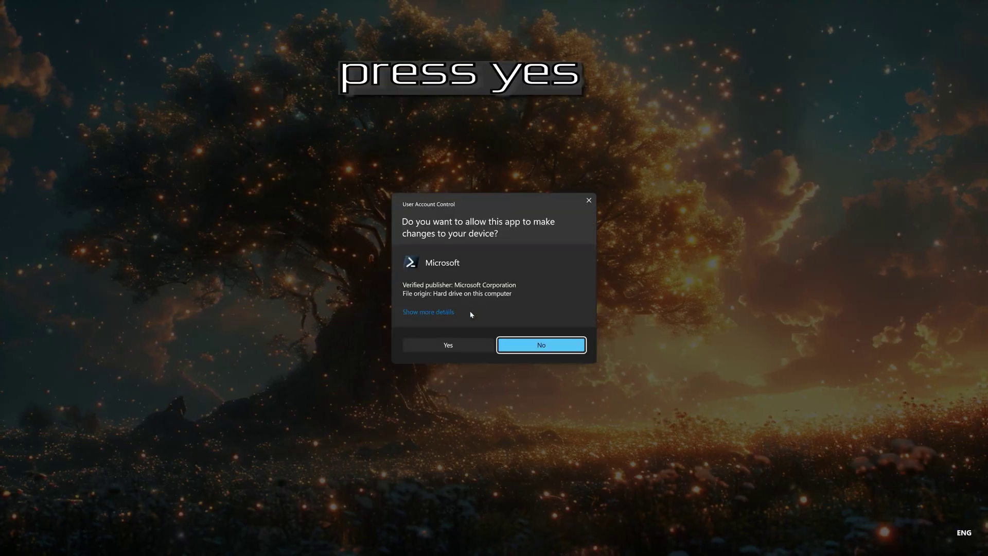
{"action": "left_click", "coordinate": [446, 344]}
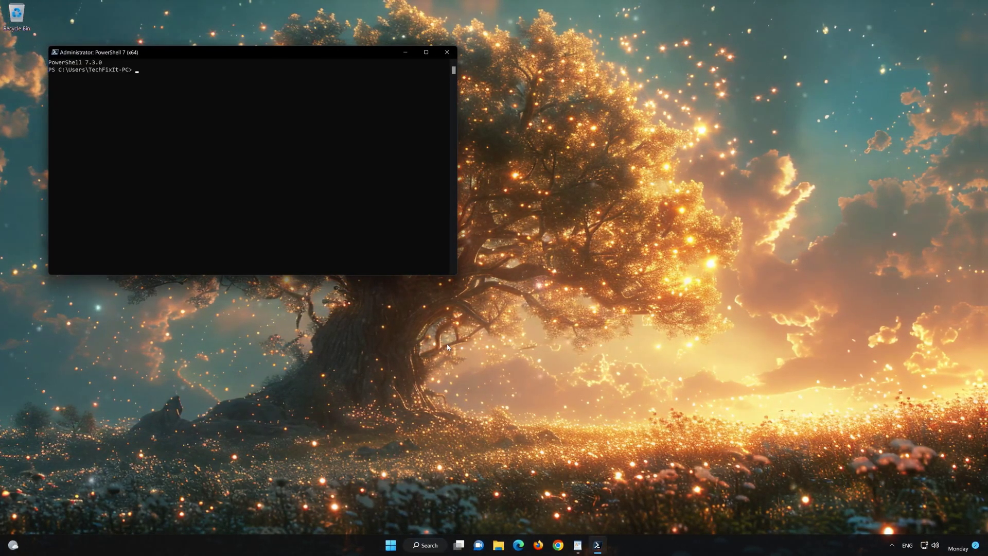
{"action": "left_click_drag", "start_coordinate": [298, 54], "coordinate": [575, 107]}
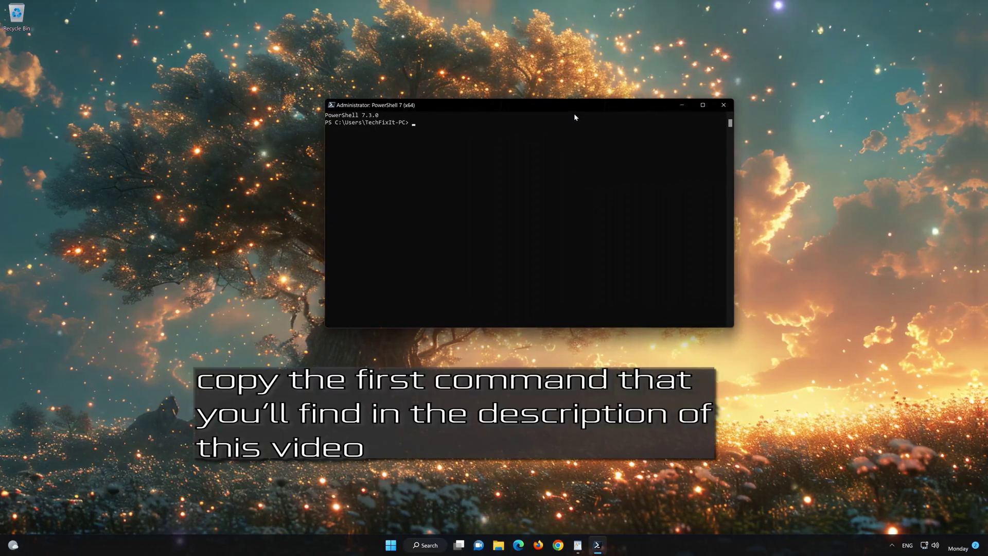
- Switch to the WordPad document, copy the first command, Get-AppXPackage *WindowsStore* -AllUsers with its Foreach part, and minimize WordPad
{"action": "key", "text": "alt+Tab"}
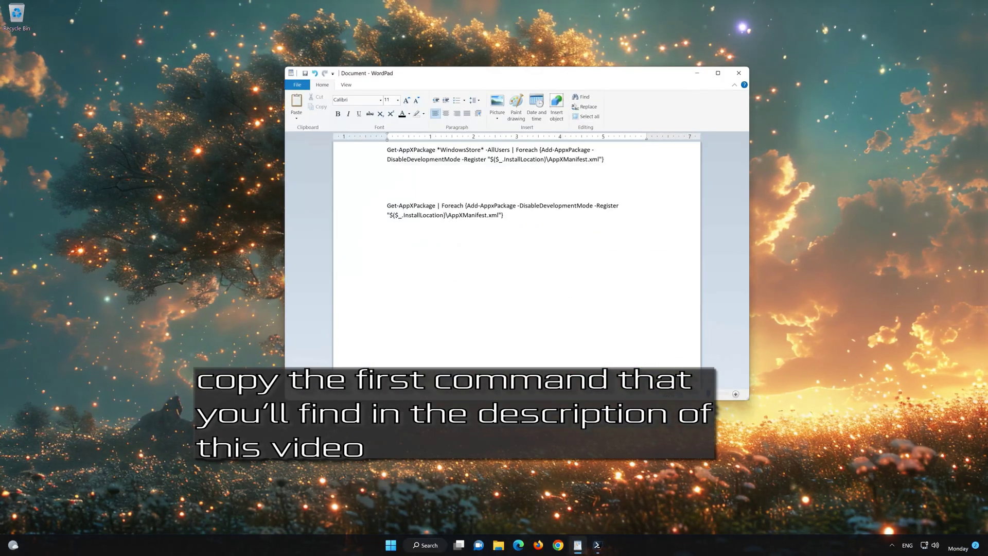
{"action": "left_click_drag", "start_coordinate": [604, 159], "coordinate": [388, 150]}
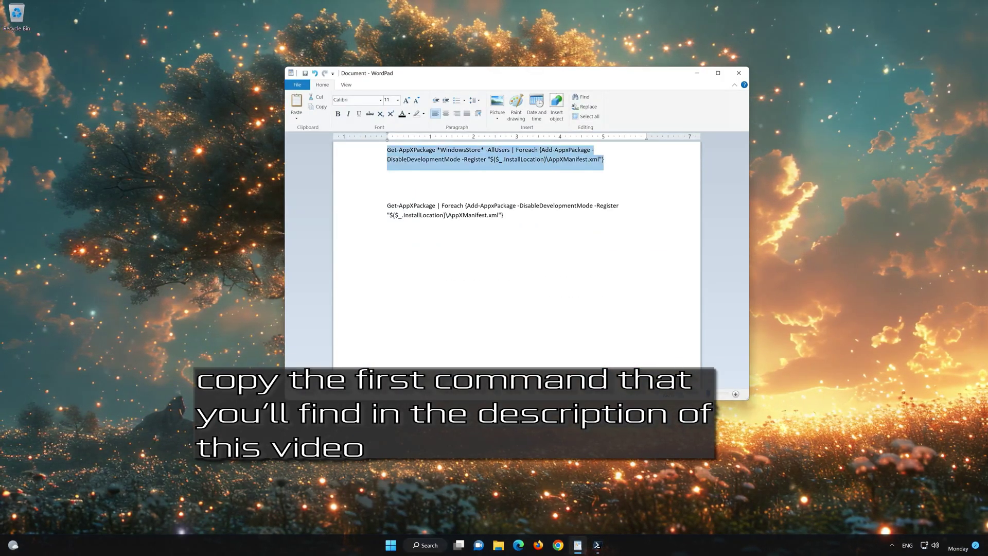
{"action": "right_click", "coordinate": [398, 154]}
{"action": "left_click", "coordinate": [423, 170]}
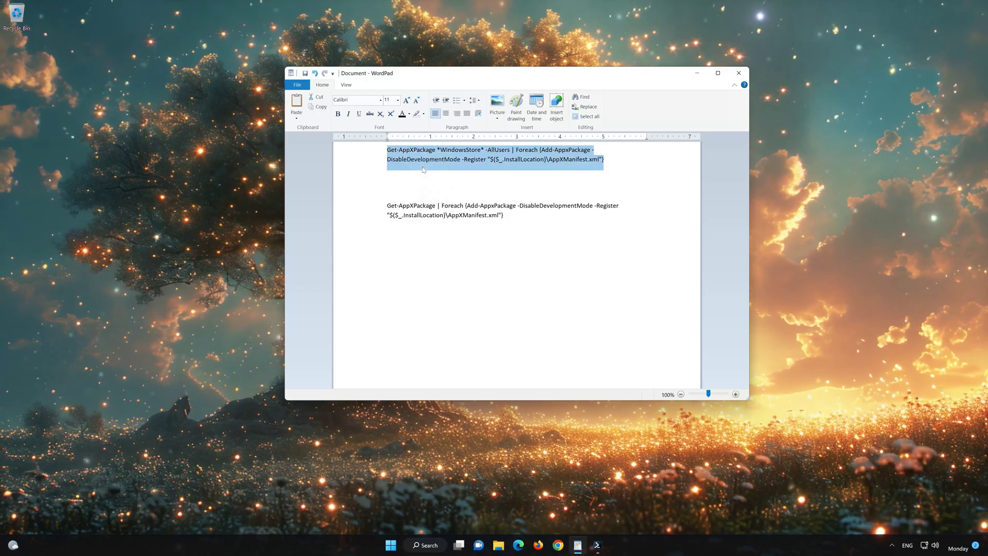
{"action": "left_click", "coordinate": [699, 74]}
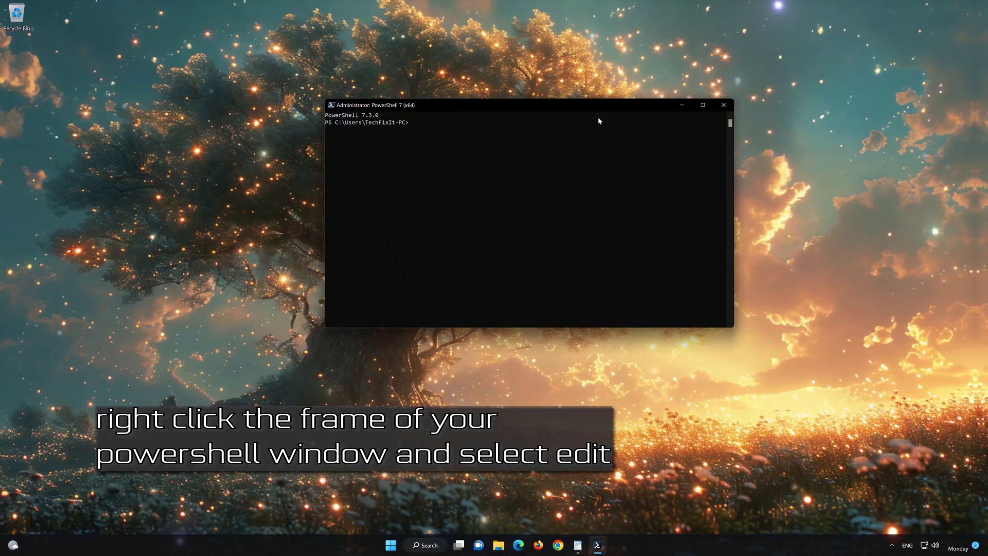
- Paste the copied Get-AppXPackage *WindowsStore* command at the PowerShell prompt
{"action": "right_click", "coordinate": [535, 106]}
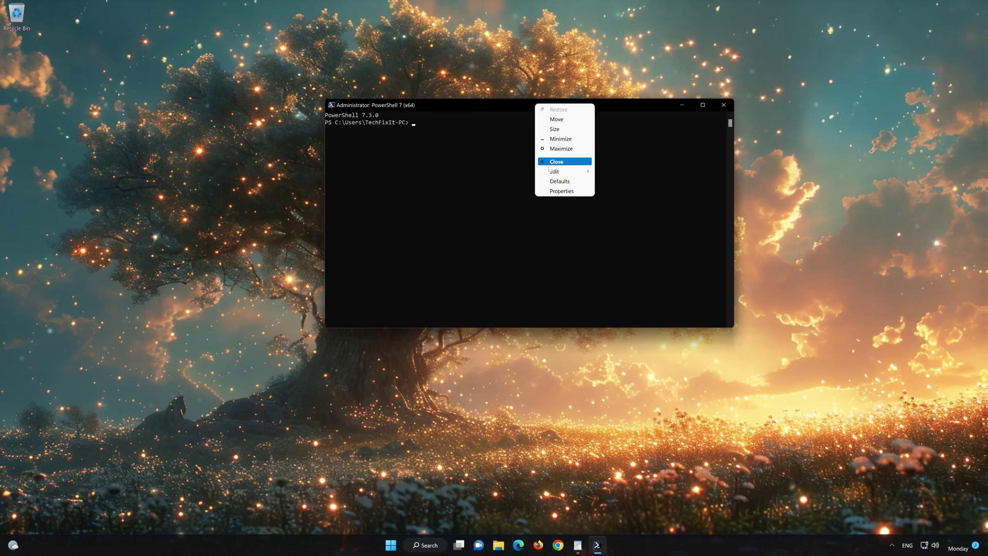
{"action": "mouse_move", "coordinate": [564, 172]}
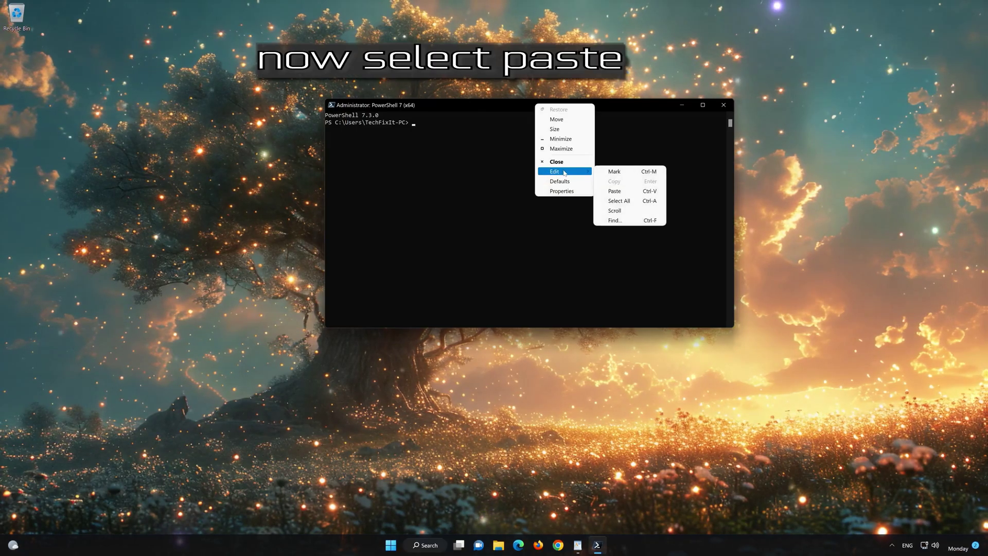
{"action": "left_click", "coordinate": [614, 191]}
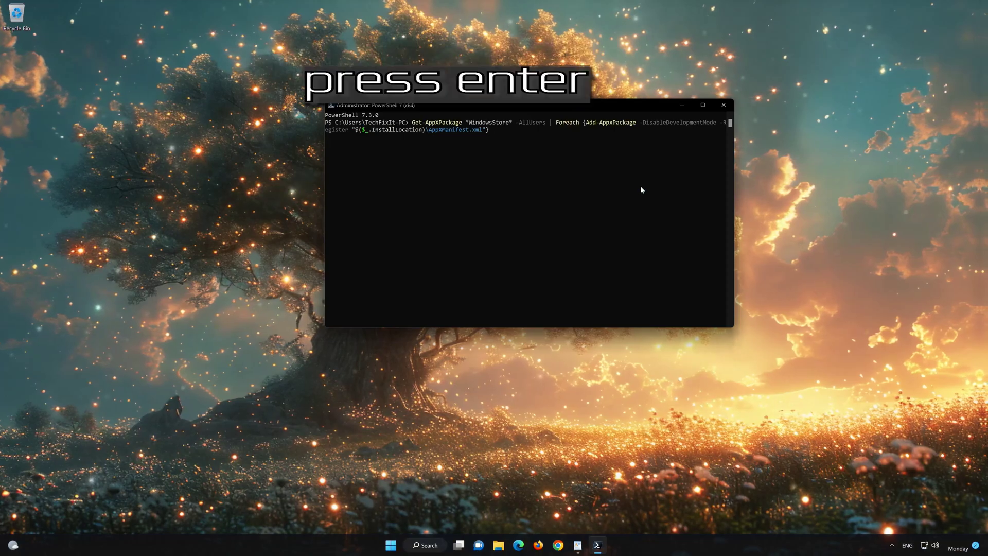
- Run the pasted WindowsStore command, and copy the second command, Get-AppXPackage | Foreach, from the WordPad document before minimizing it
{"action": "key", "text": "Return"}
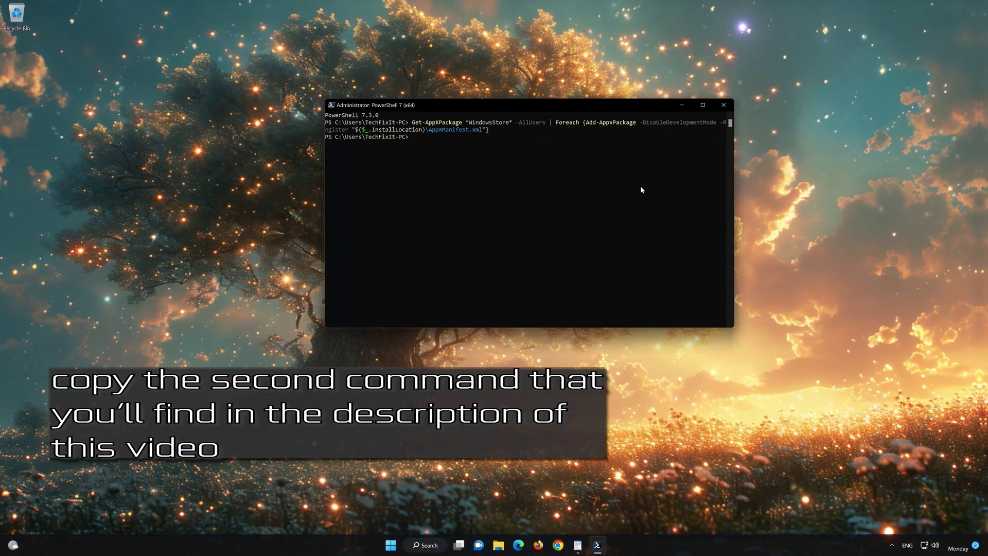
{"action": "left_click", "coordinate": [578, 545]}
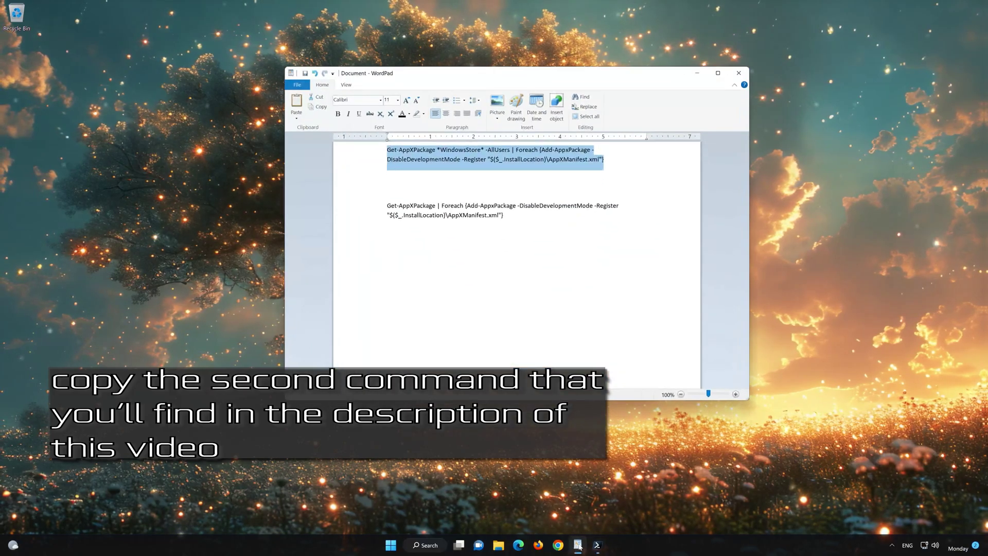
{"action": "left_click_drag", "start_coordinate": [503, 215], "coordinate": [387, 206]}
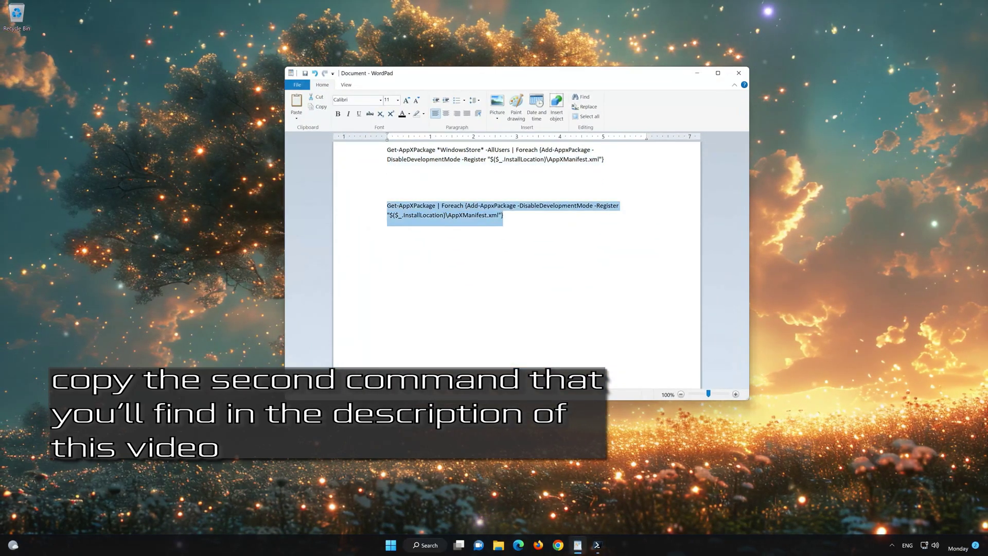
{"action": "right_click", "coordinate": [409, 208]}
{"action": "left_click", "coordinate": [427, 222]}
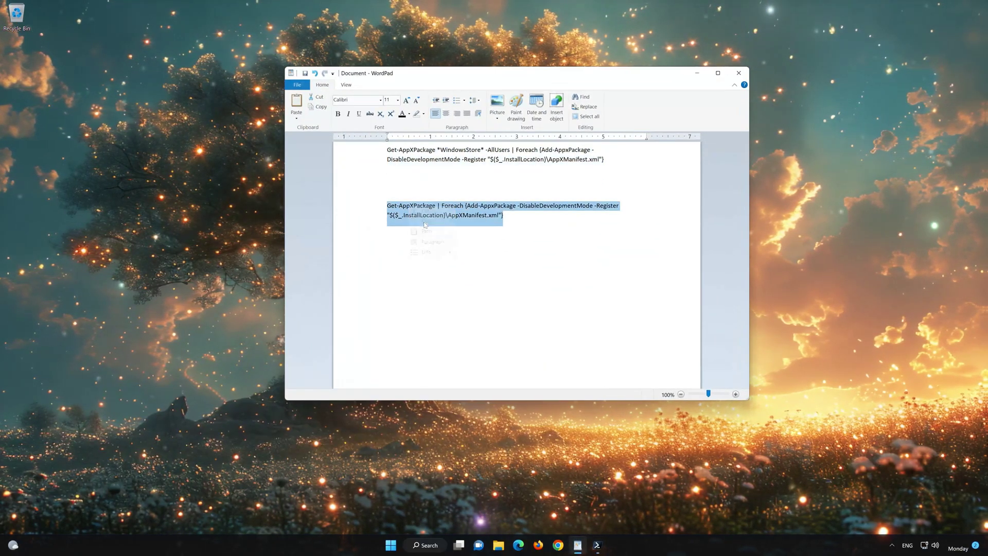
{"action": "left_click", "coordinate": [697, 74]}
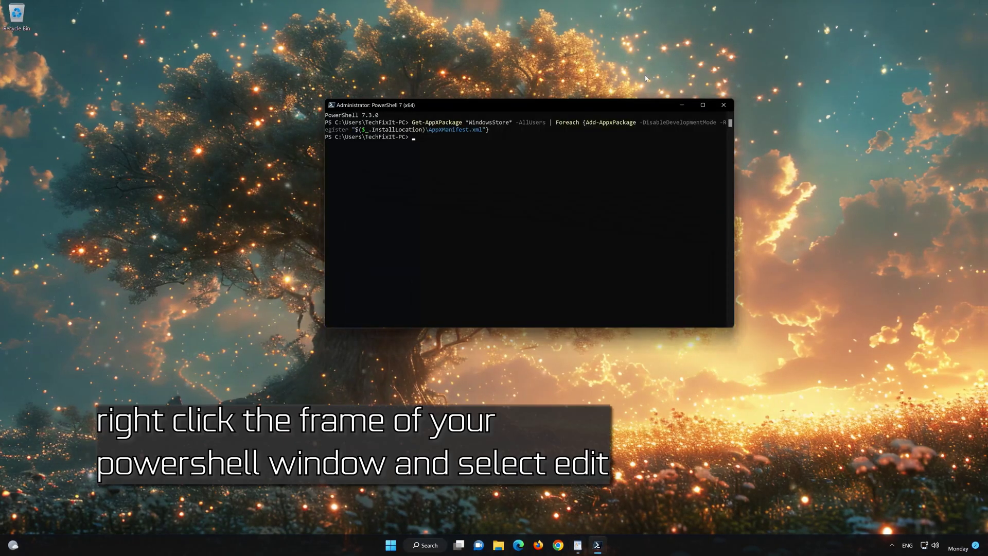
- Paste and run the copied Get-AppXPackage | Foreach command in PowerShell, and close the session with exit
{"action": "right_click", "coordinate": [450, 105]}
{"action": "mouse_move", "coordinate": [479, 175]}
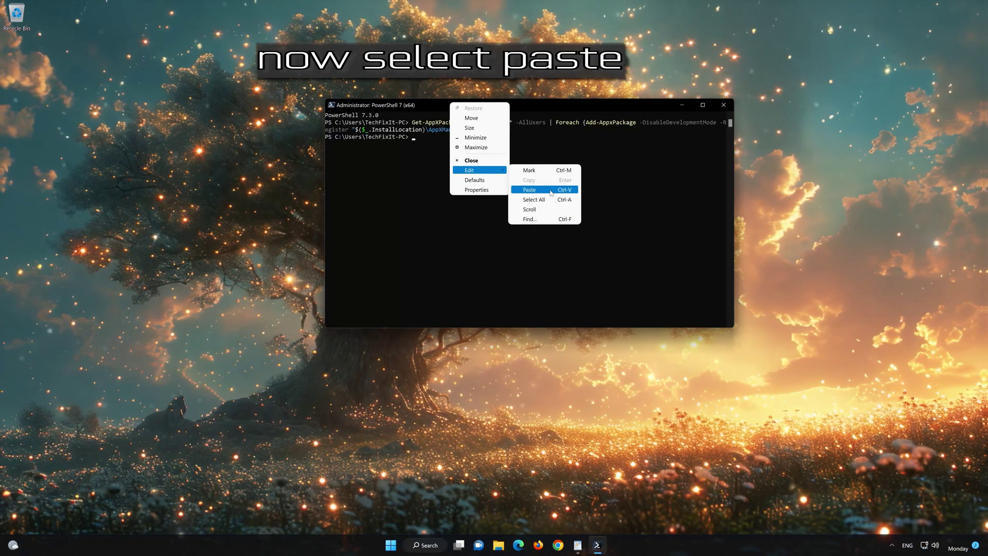
{"action": "left_click", "coordinate": [530, 189]}
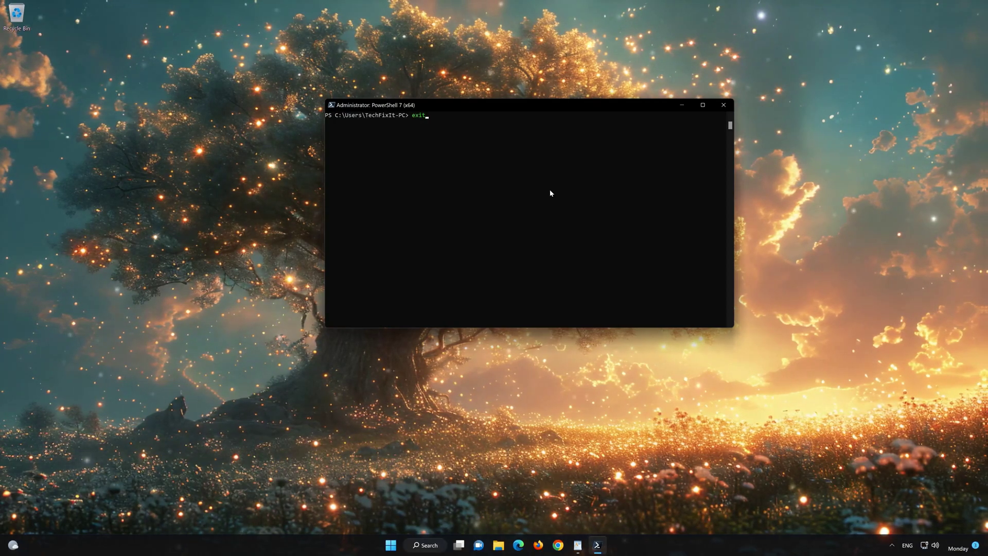
{"action": "key", "text": "Return"}
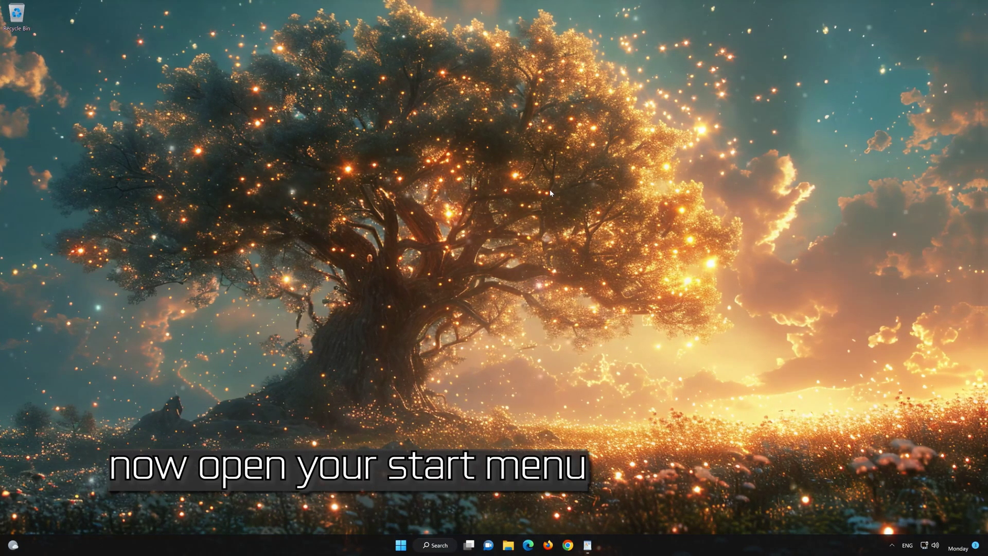
- Search the Start menu for "mi", pin Microsoft Store to the taskbar, and open the Store from there
{"action": "left_click", "coordinate": [401, 546]}
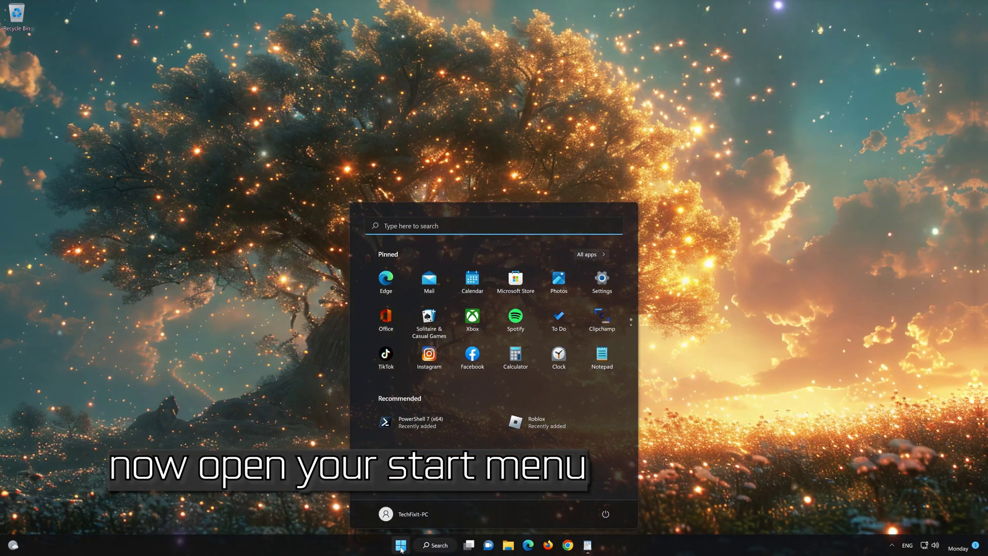
{"action": "type", "text": "mi"}
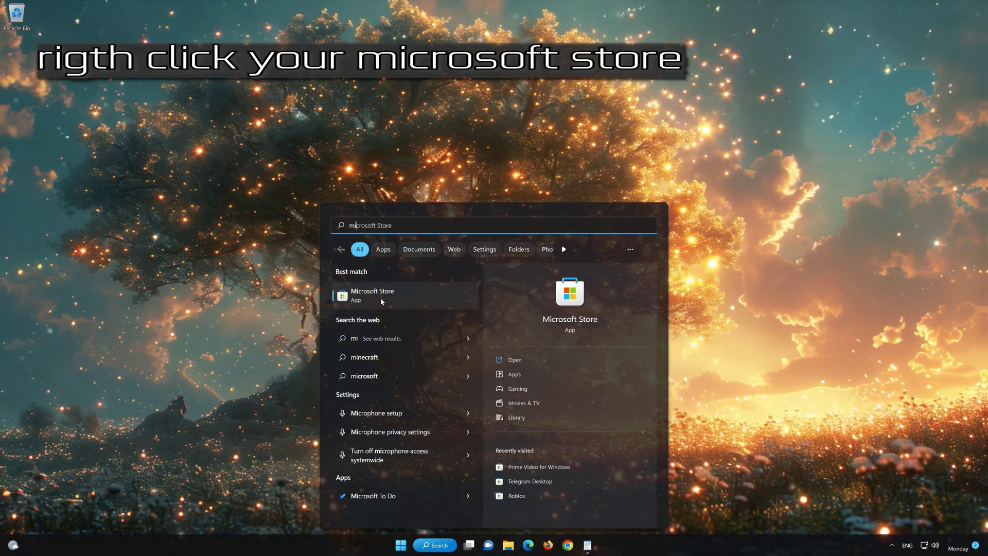
{"action": "right_click", "coordinate": [453, 298]}
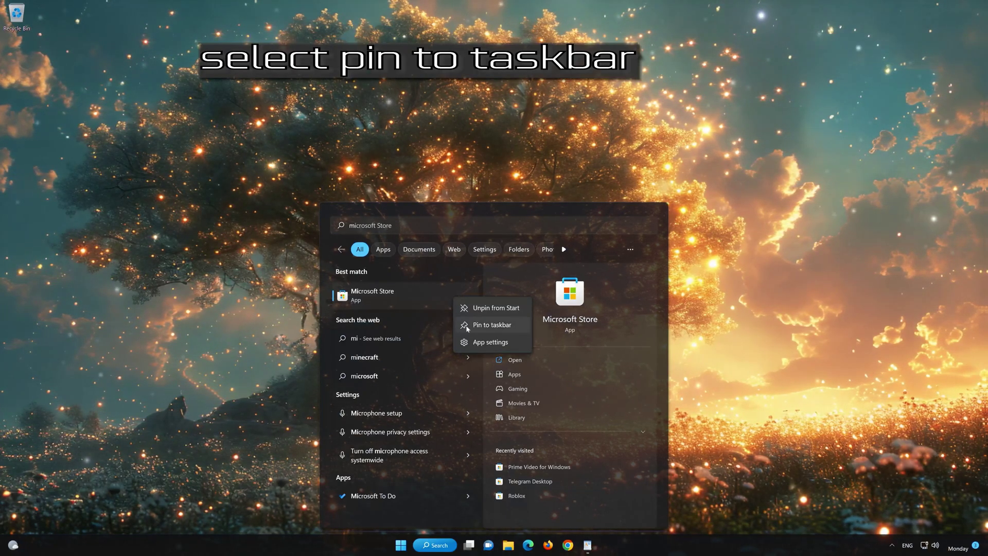
{"action": "left_click", "coordinate": [495, 324]}
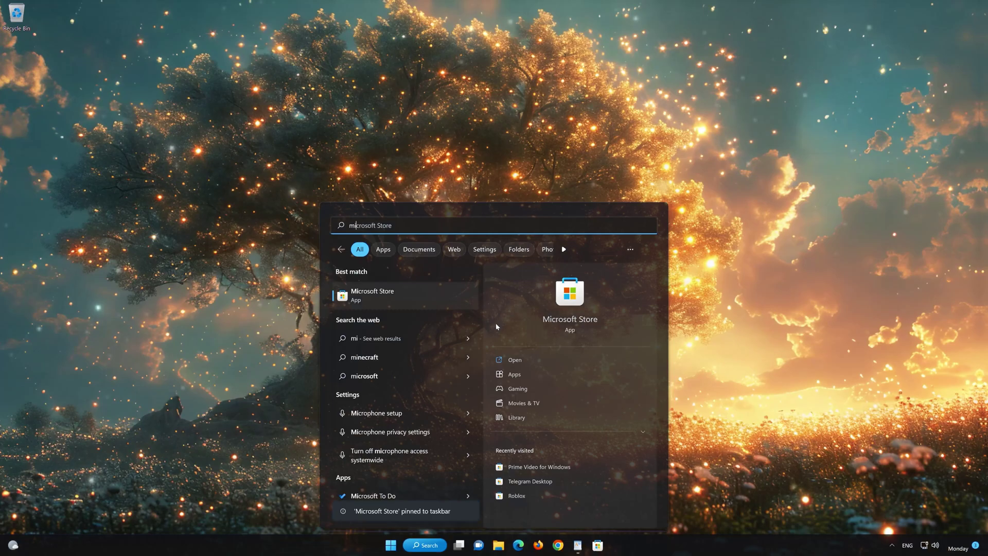
{"action": "left_click", "coordinate": [723, 326]}
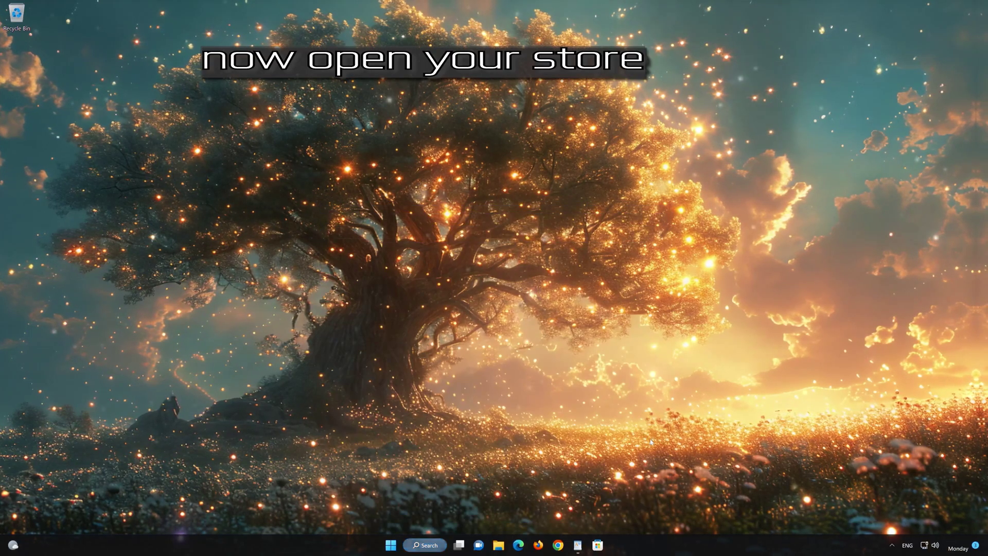
{"action": "left_click", "coordinate": [598, 546]}
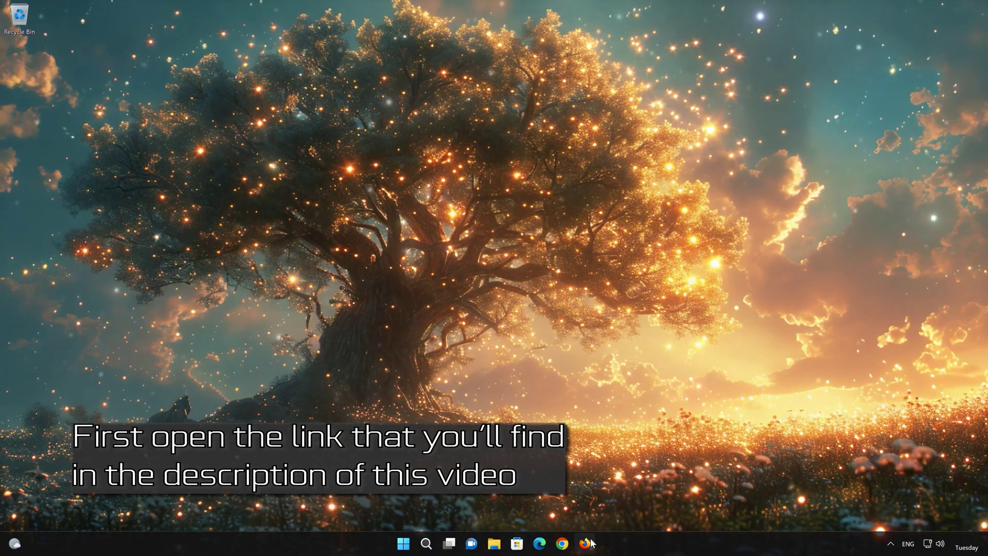
- In Firefox, open the copied microsoft.com/software-download/windows11 link, download the Windows 11 Installation Media tool, and close the browser
{"action": "left_click", "coordinate": [587, 543]}
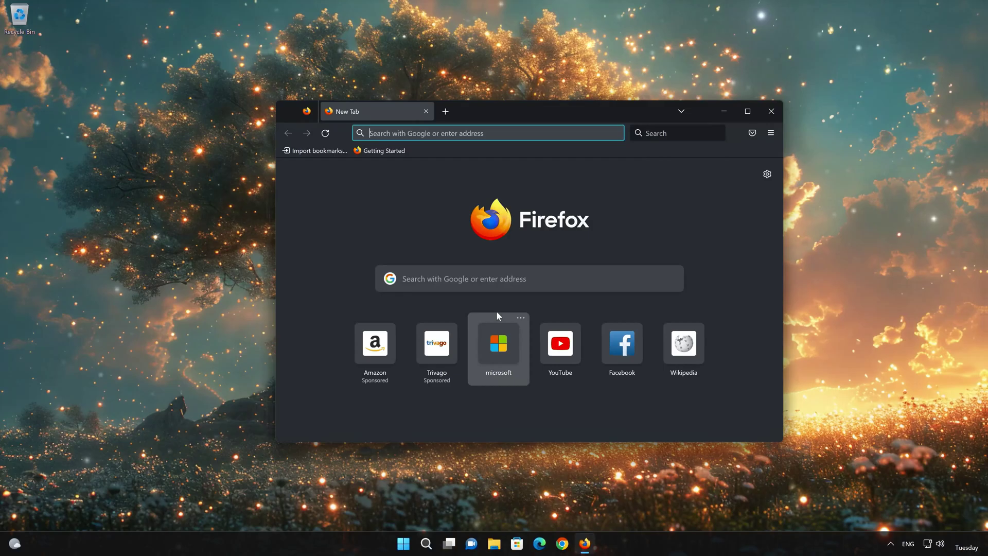
{"action": "right_click", "coordinate": [460, 132]}
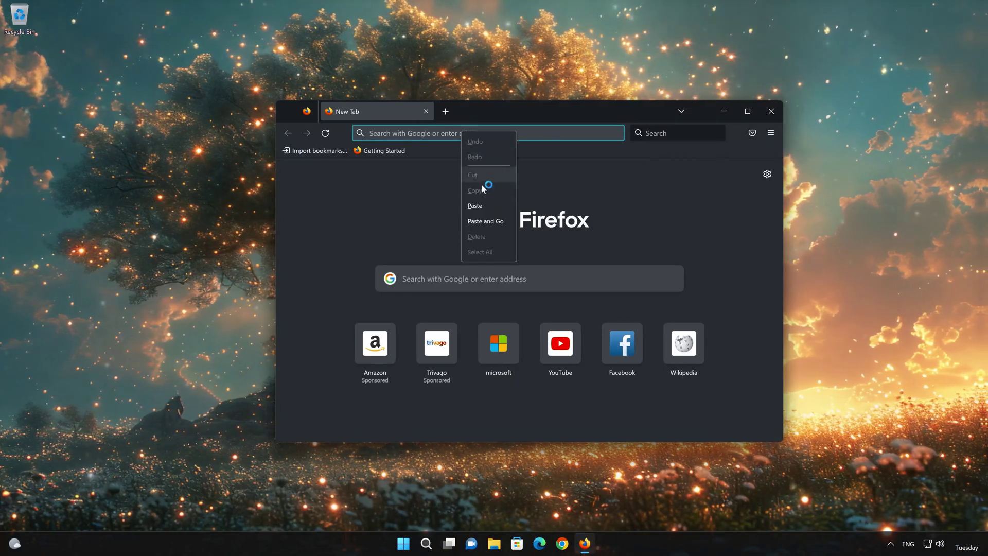
{"action": "left_click", "coordinate": [486, 220]}
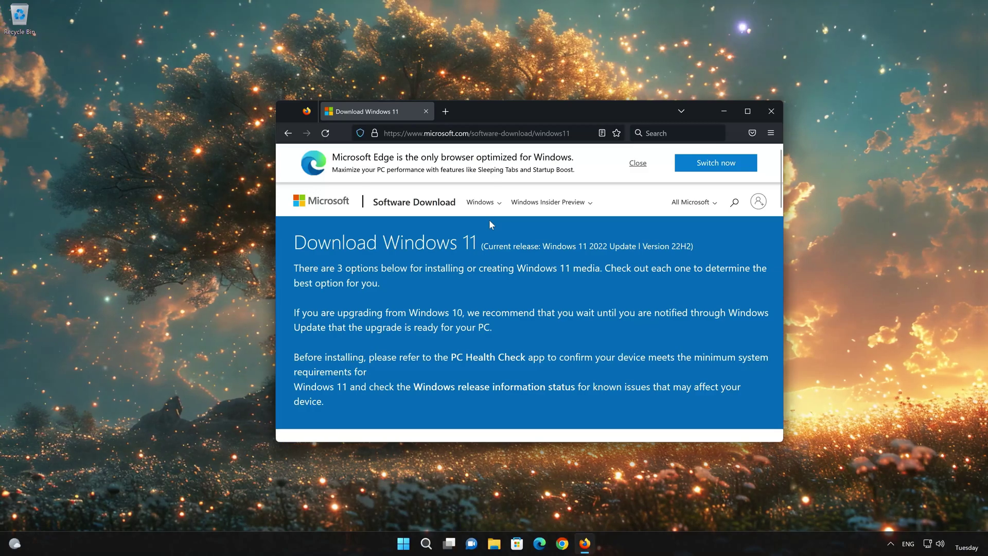
{"action": "scroll", "coordinate": [489, 225], "scroll_direction": "down", "scroll_amount": 10}
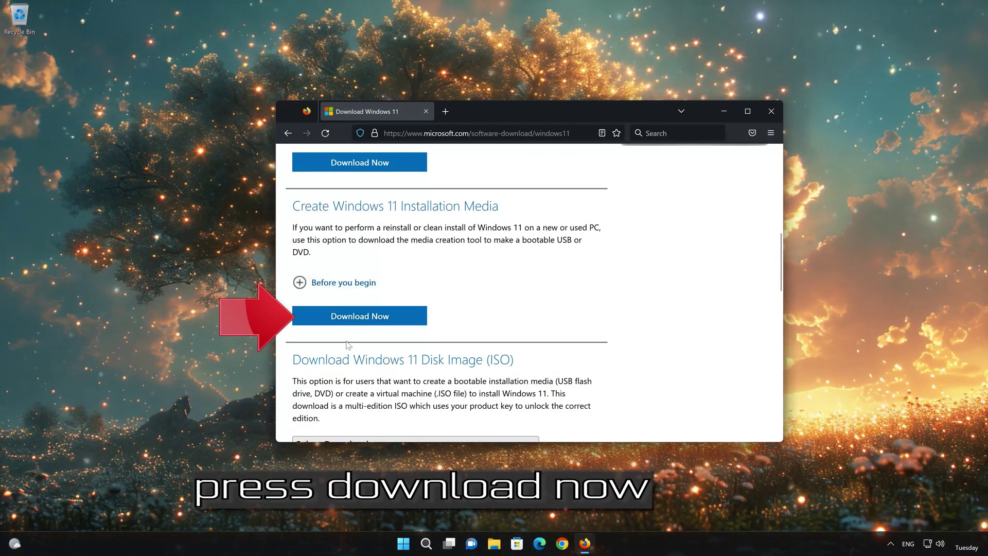
{"action": "left_click", "coordinate": [377, 320]}
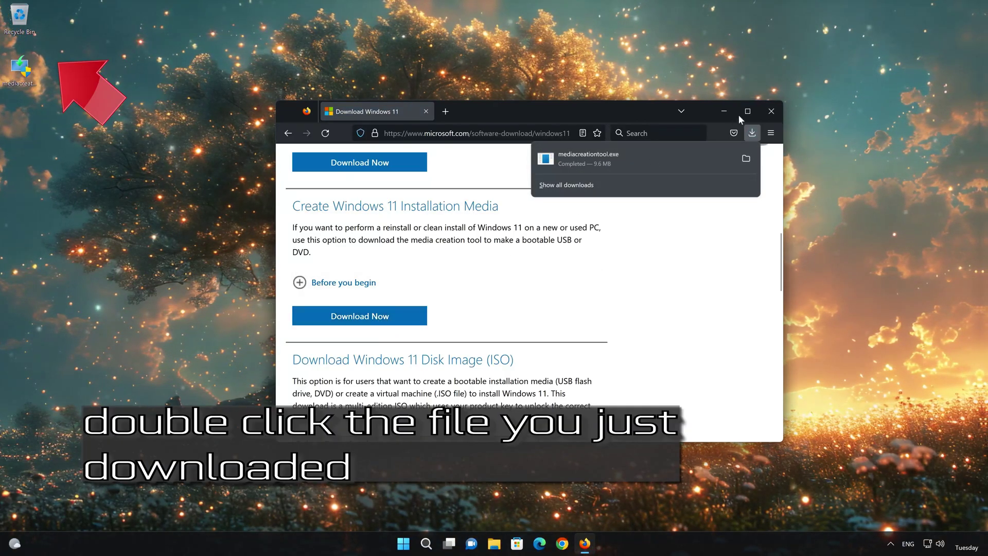
{"action": "left_click", "coordinate": [770, 111]}
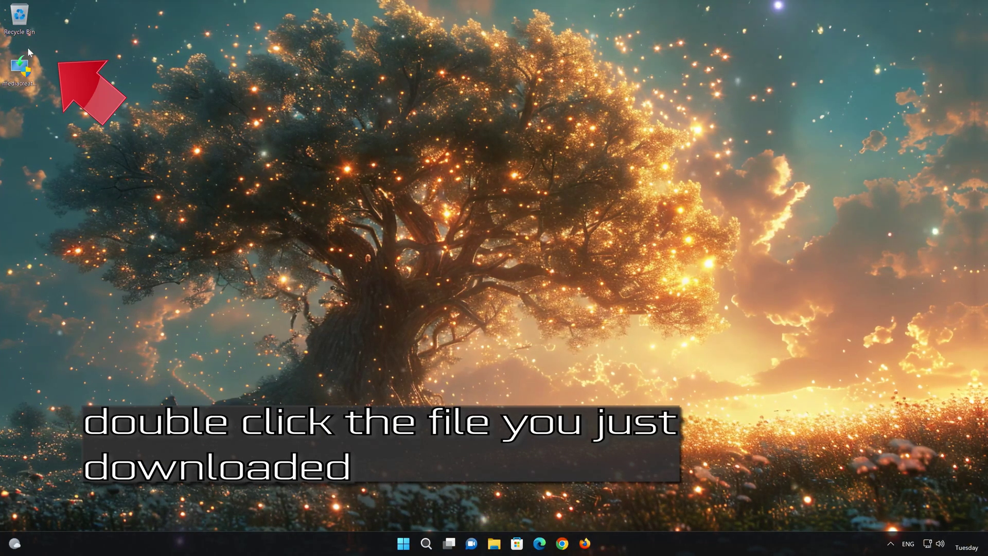
- Run the downloaded mediacreationtool.exe with permission to make changes, accept the license terms, and keep the recommended language and edition
{"action": "double_click", "coordinate": [21, 82]}
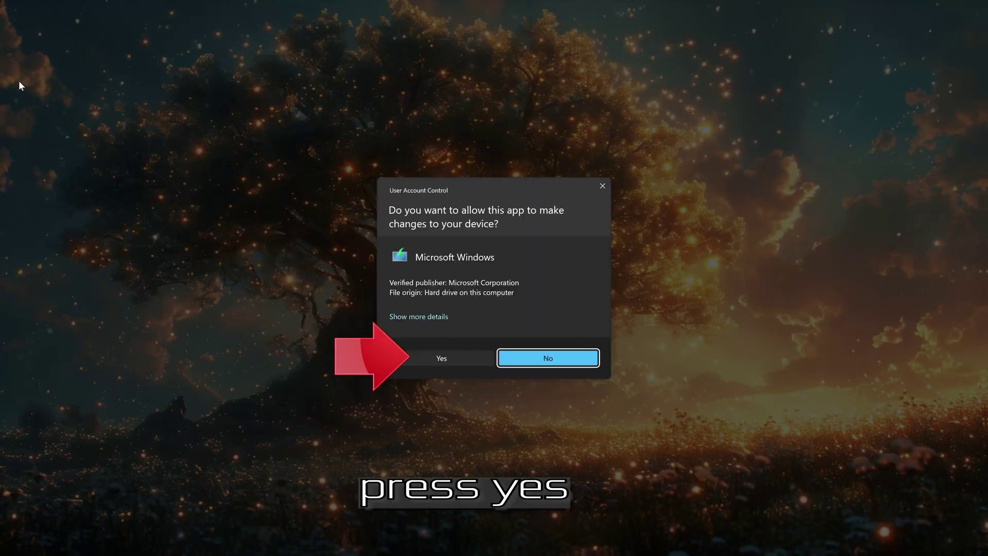
{"action": "left_click", "coordinate": [438, 358]}
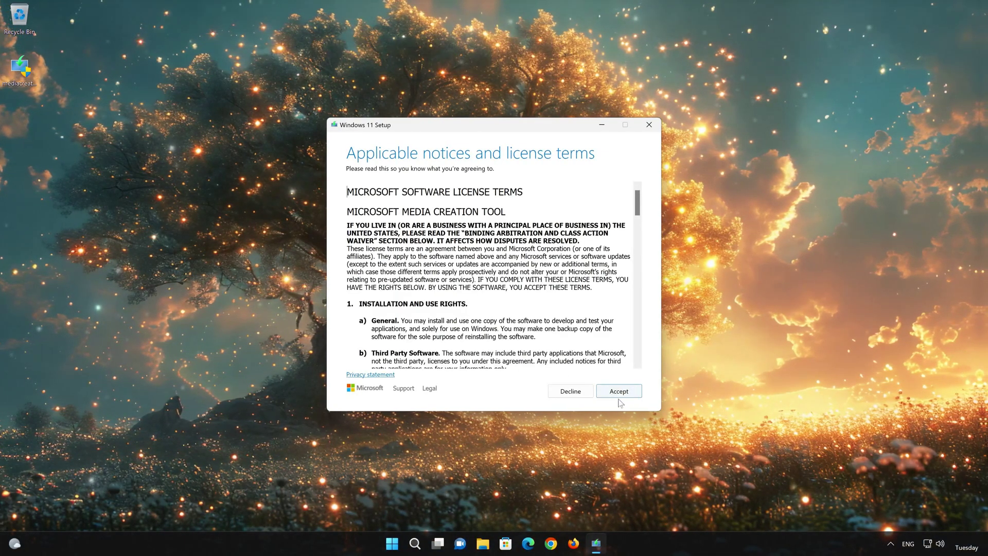
{"action": "left_click", "coordinate": [620, 391]}
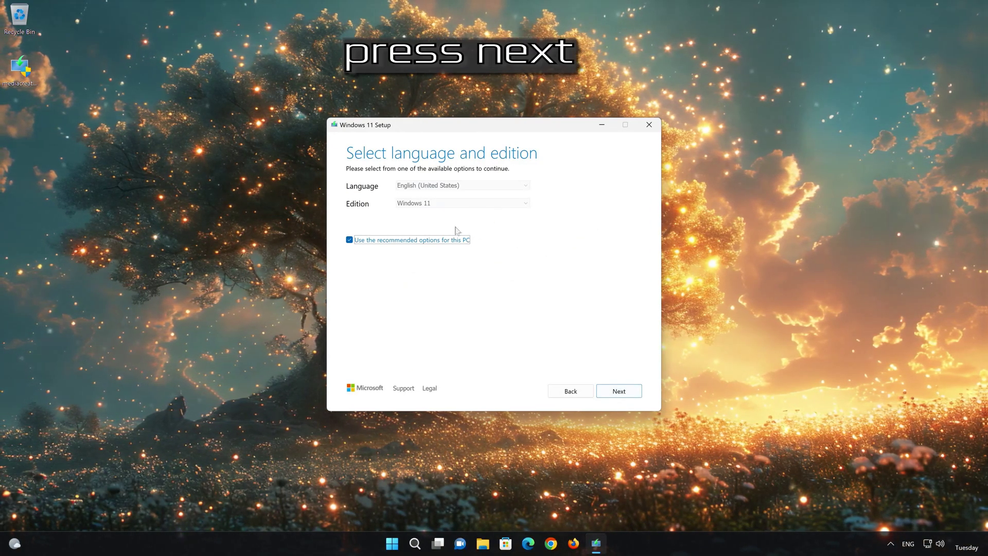
{"action": "left_click", "coordinate": [619, 391]}
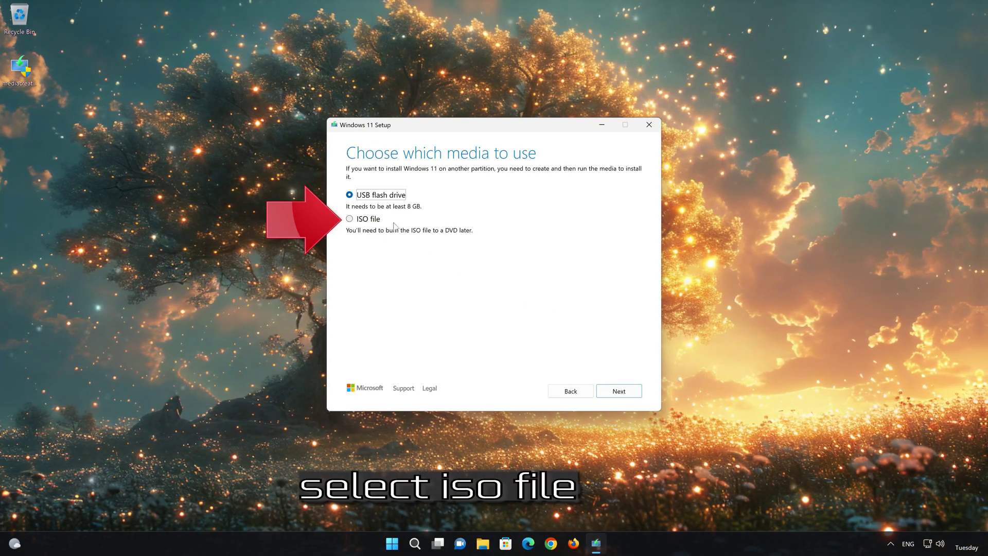
- Choose ISO file as the media, save it to the Desktop as Windows 11, and finish the media creation setup
{"action": "left_click", "coordinate": [350, 219]}
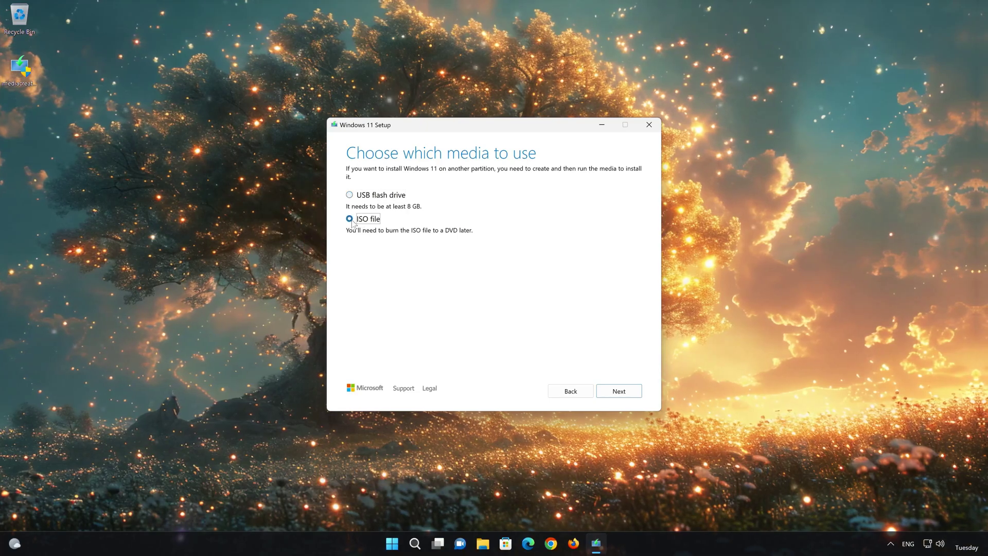
{"action": "left_click", "coordinate": [619, 391]}
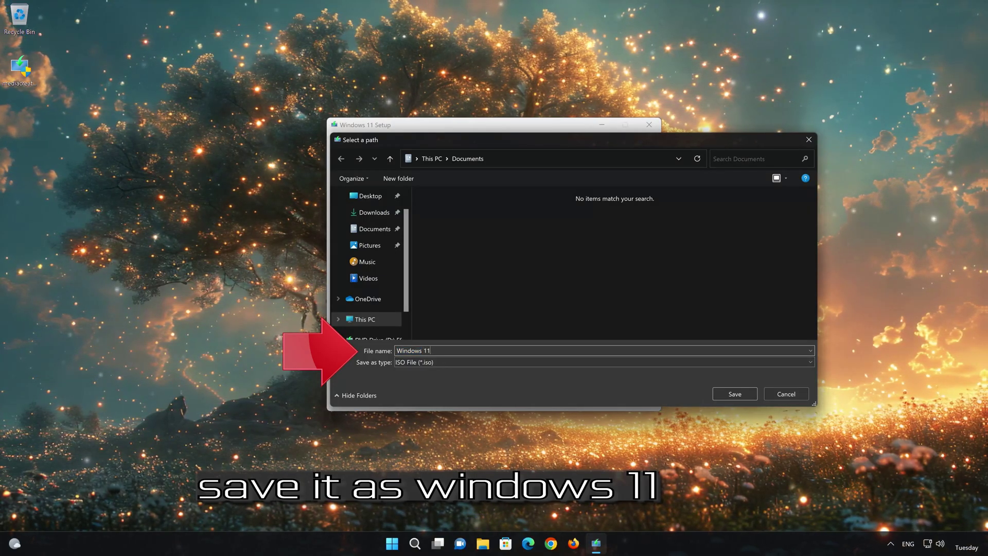
{"action": "type", "text": "11"}
{"action": "left_click", "coordinate": [371, 195]}
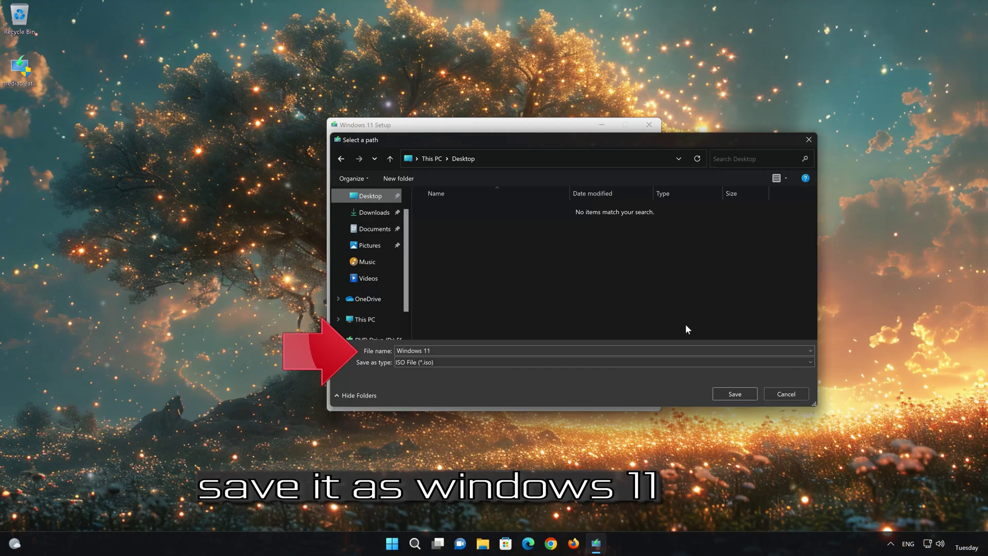
{"action": "left_click", "coordinate": [742, 394]}
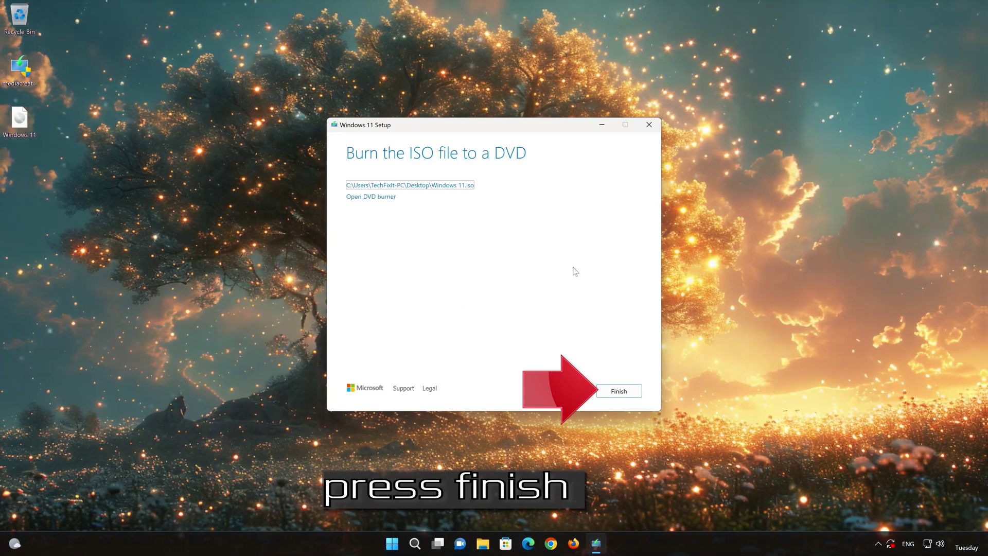
{"action": "left_click", "coordinate": [617, 392]}
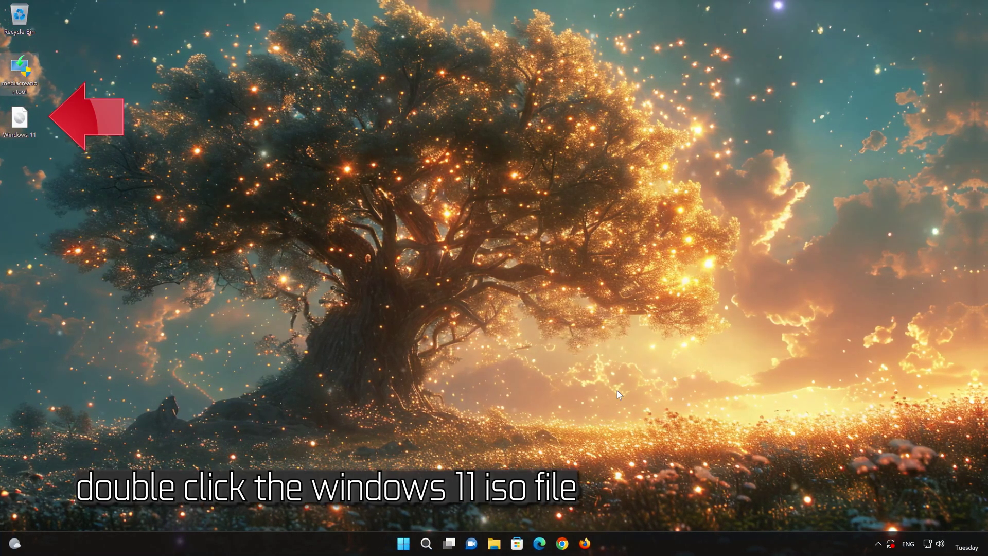
- Mount the Windows 11 ISO from the desktop, run its setup application with permission to make changes, and close the drive window
{"action": "double_click", "coordinate": [18, 126]}
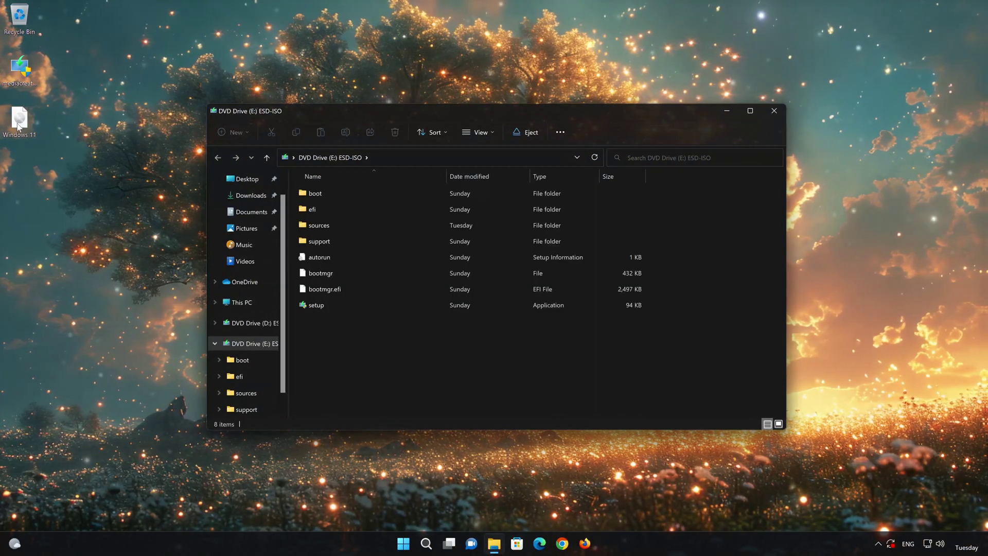
{"action": "double_click", "coordinate": [371, 305]}
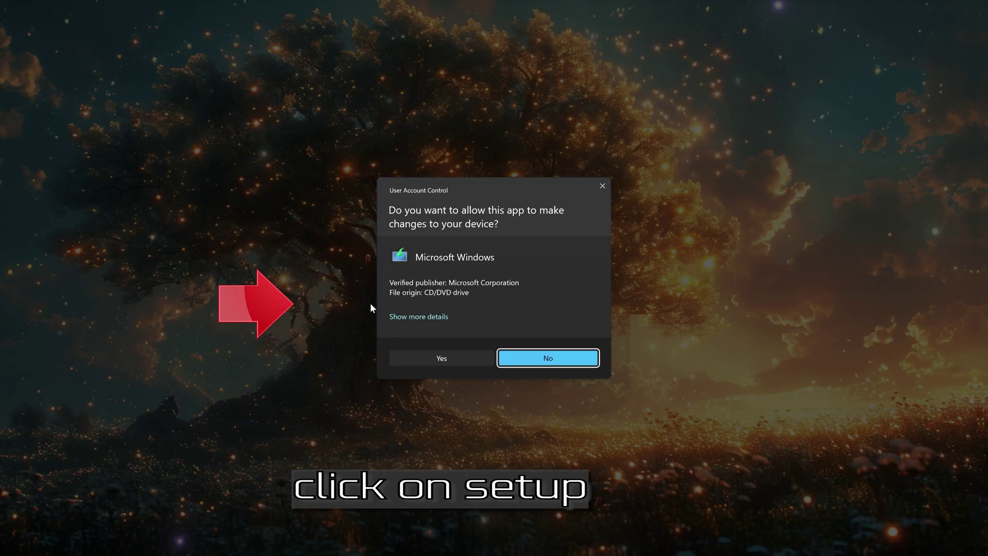
{"action": "left_click", "coordinate": [437, 358]}
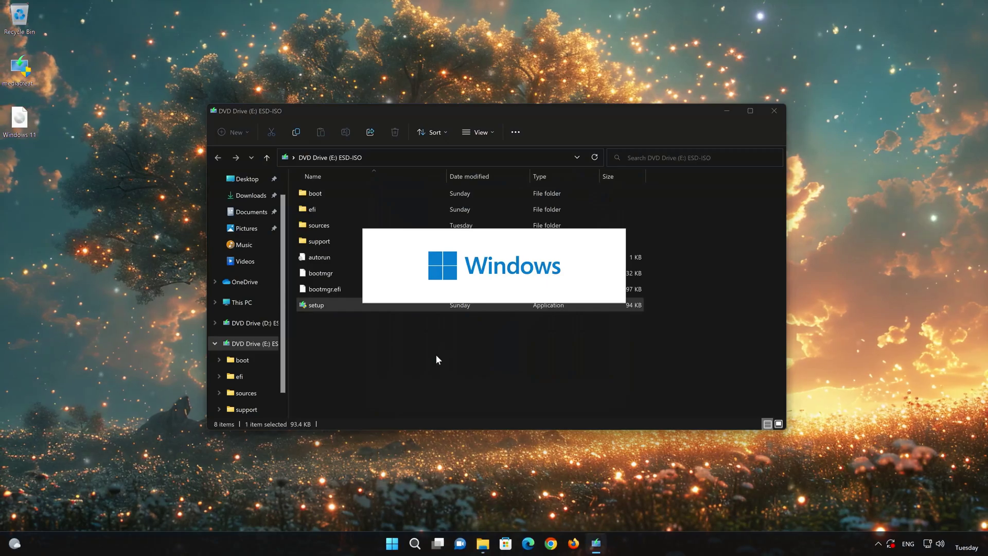
{"action": "left_click", "coordinate": [772, 110]}
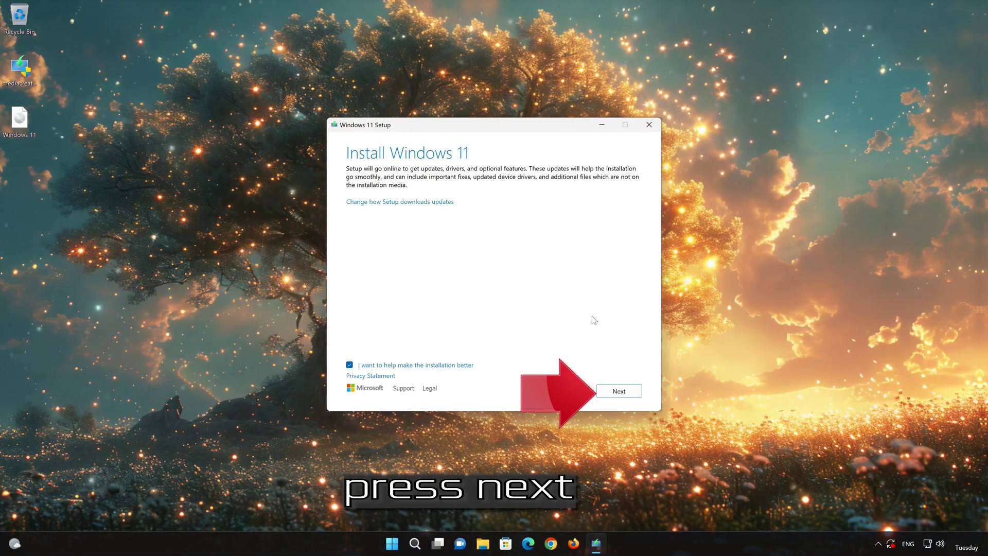
- Proceed through Windows 11 Setup, accept the license terms, and start installing Windows 11 Pro while keeping personal files and apps
{"action": "left_click", "coordinate": [617, 393]}
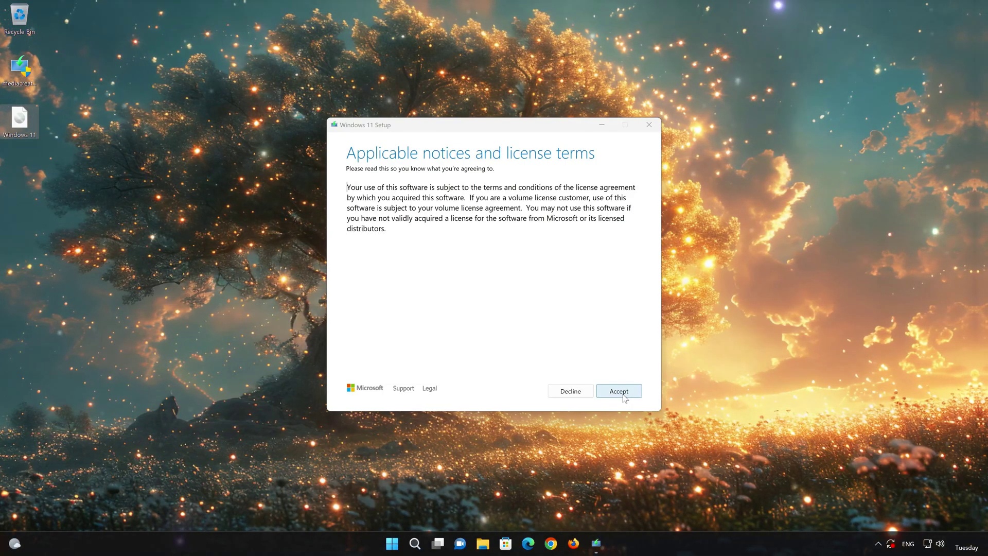
{"action": "left_click", "coordinate": [622, 394]}
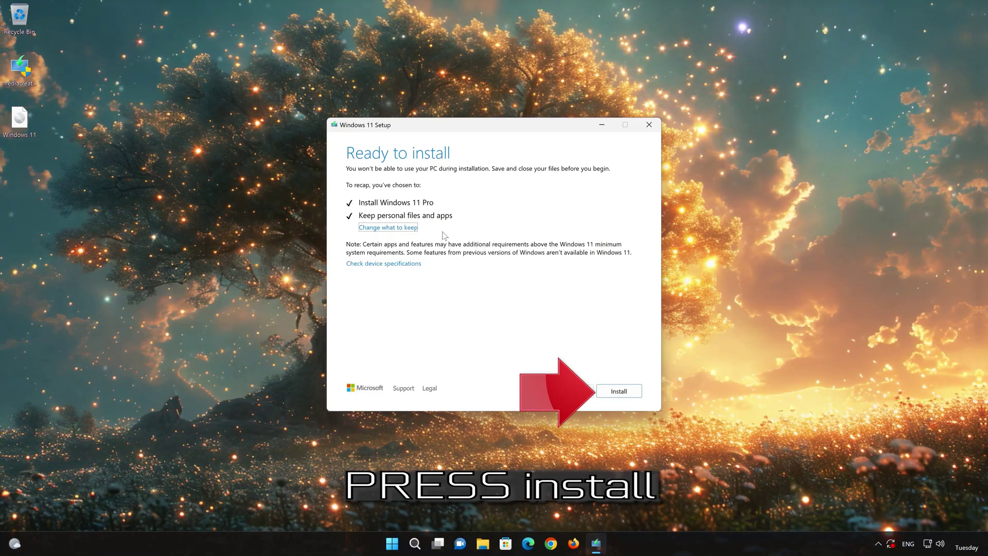
{"action": "left_click", "coordinate": [618, 391]}
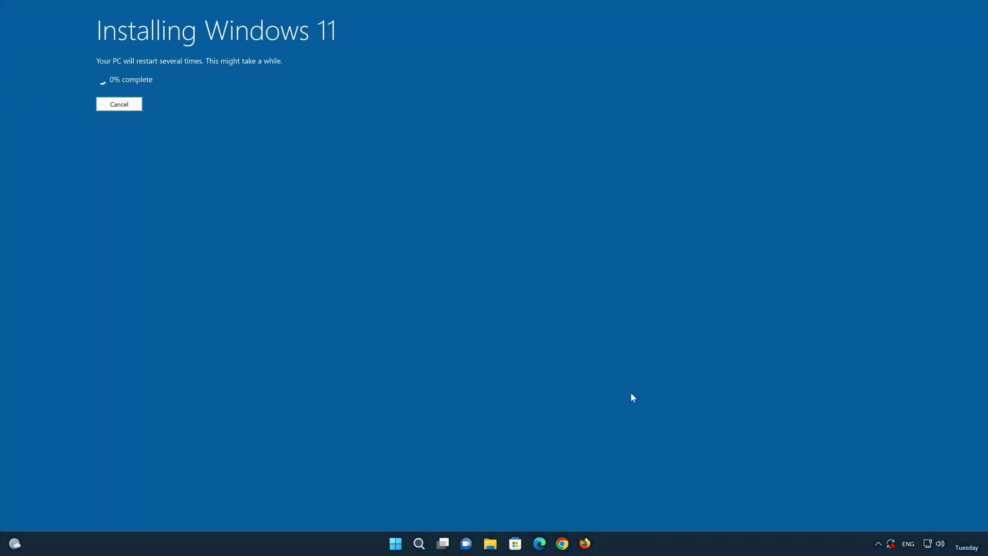